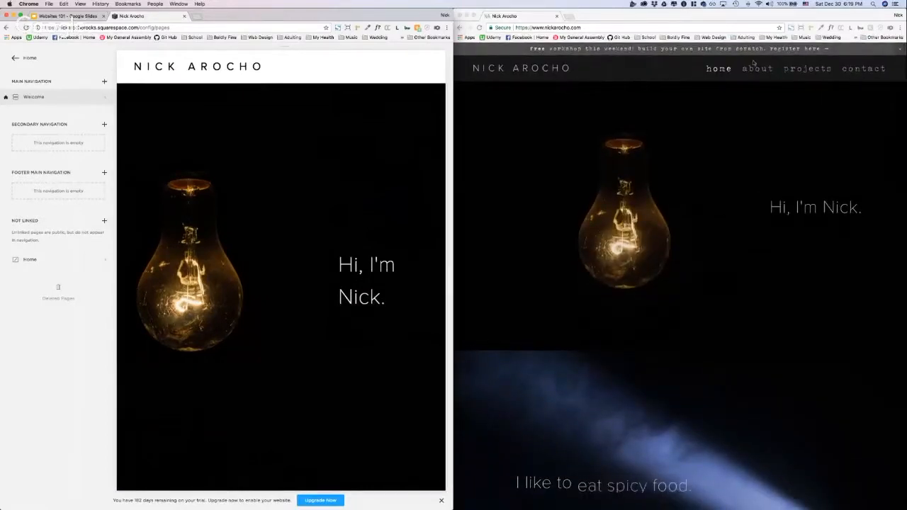
Open the live site's About page and scroll through its content
click(758, 68)
click(758, 69)
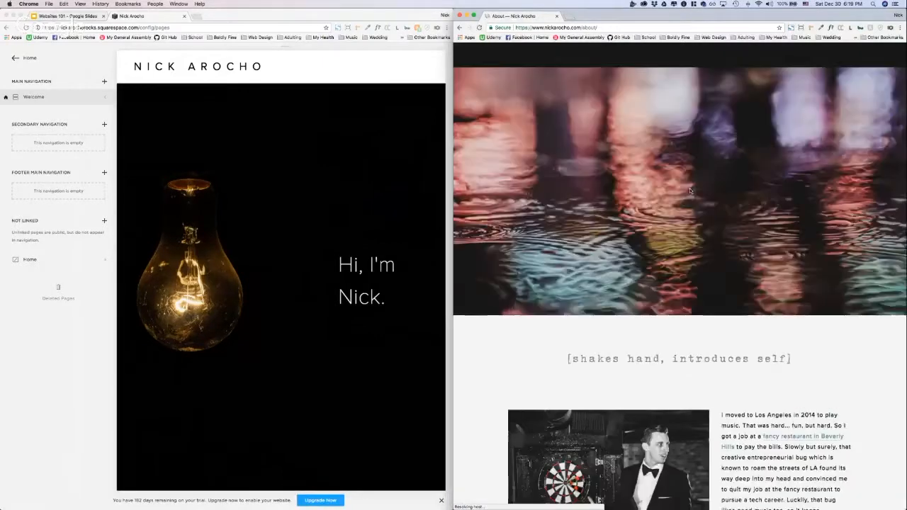
scroll(689, 191, down, 5)
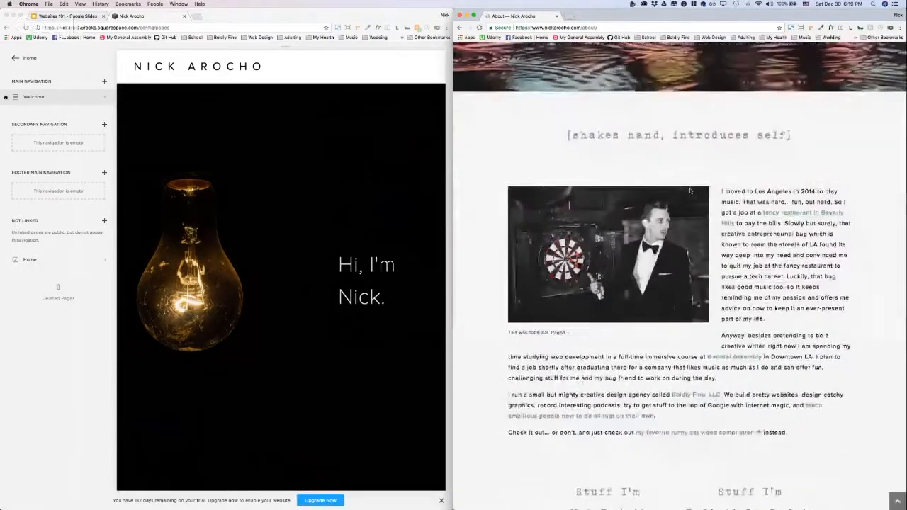
scroll(724, 274, up, 5)
scroll(724, 274, down, 5)
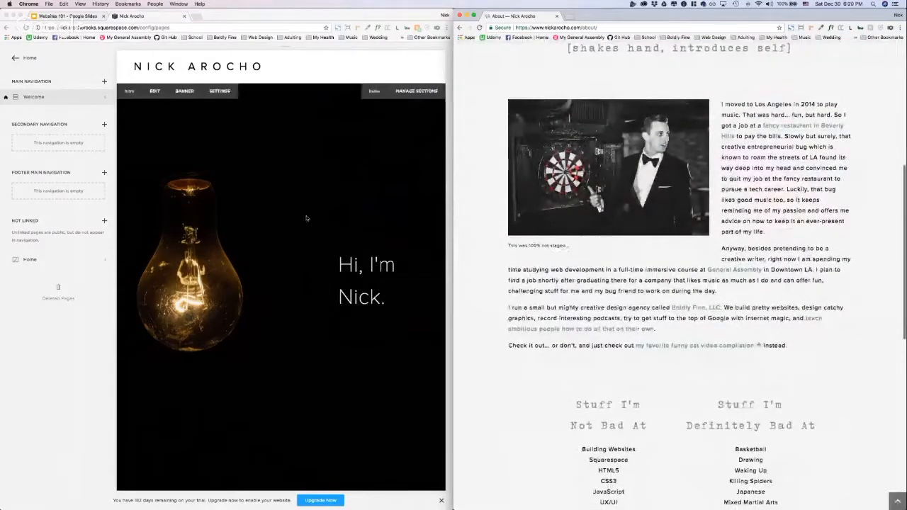
Create a new main-navigation page titled About using the About 3 starter layout and start editing it
click(104, 84)
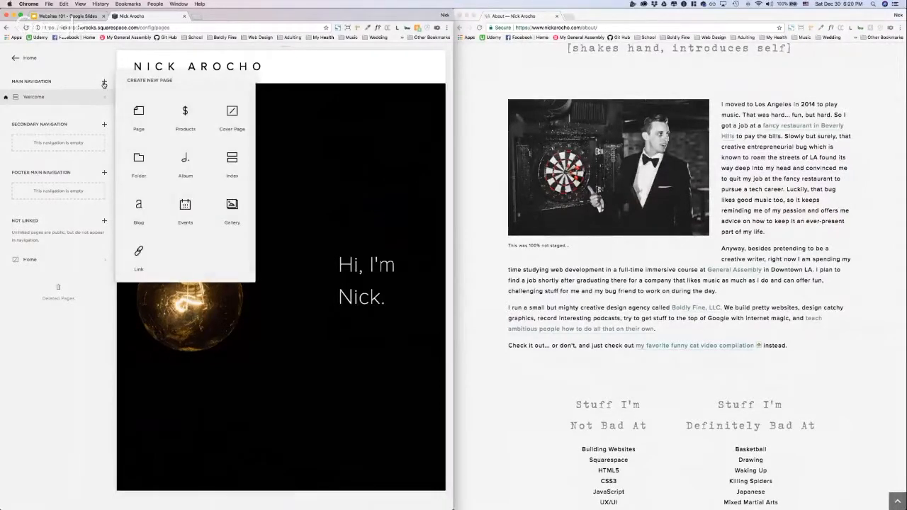
click(139, 117)
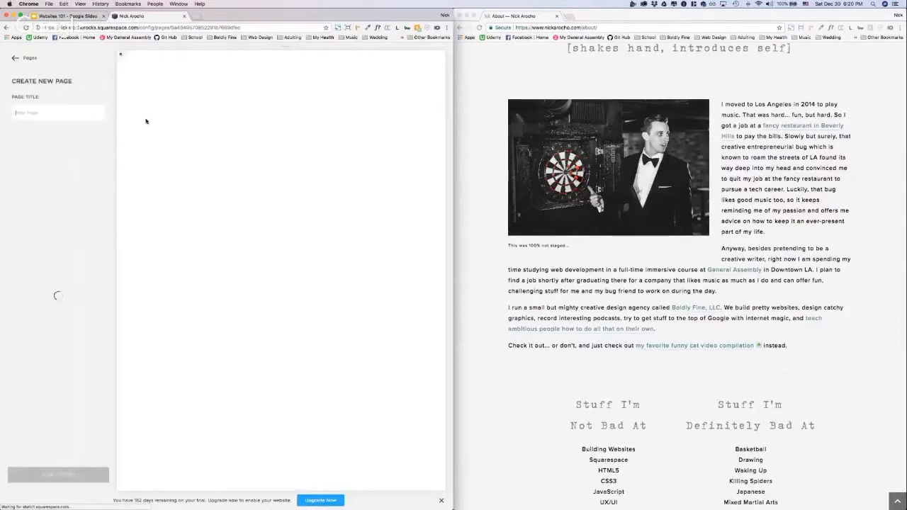
text(About)
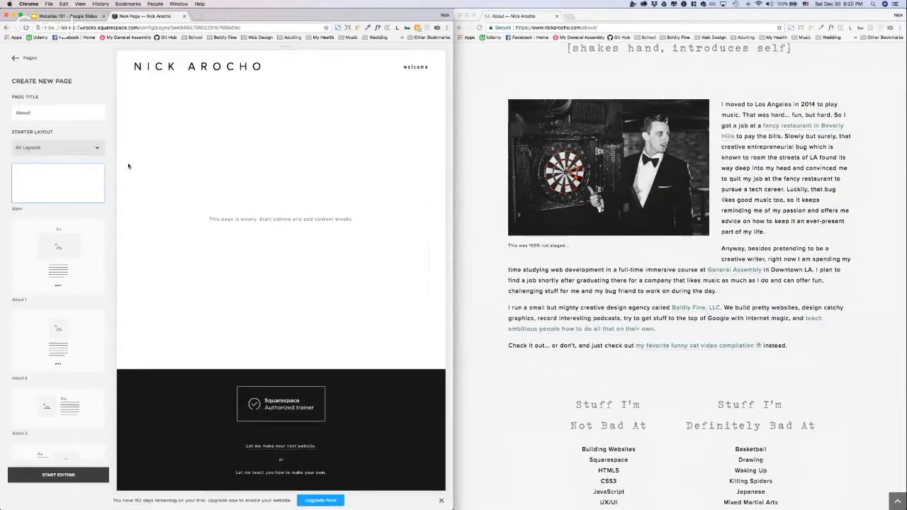
click(99, 150)
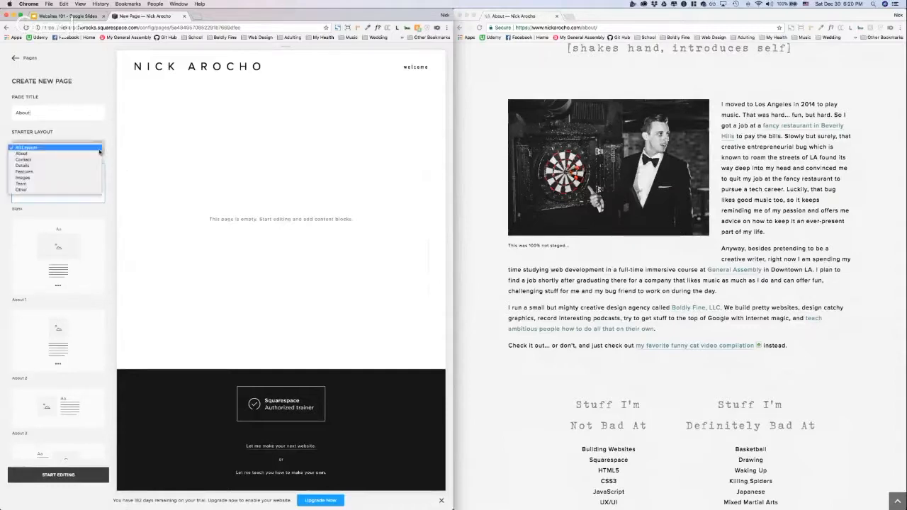
click(33, 154)
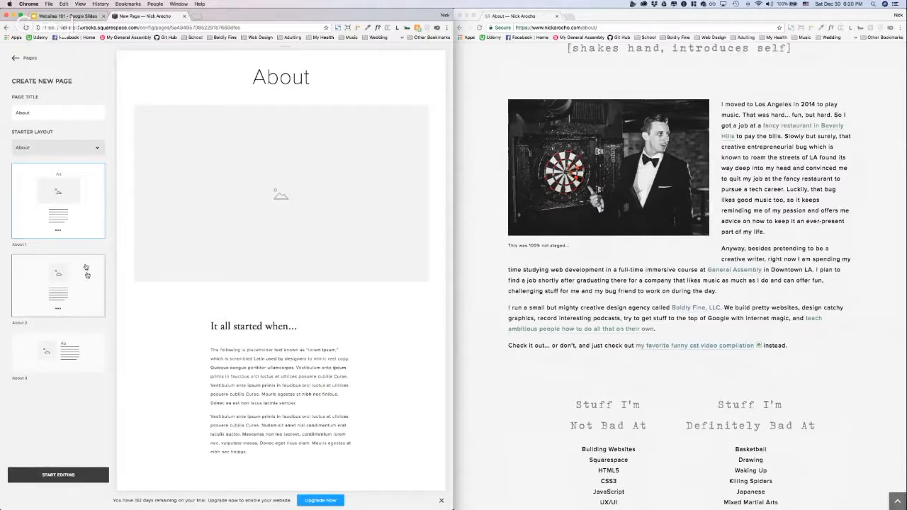
click(67, 347)
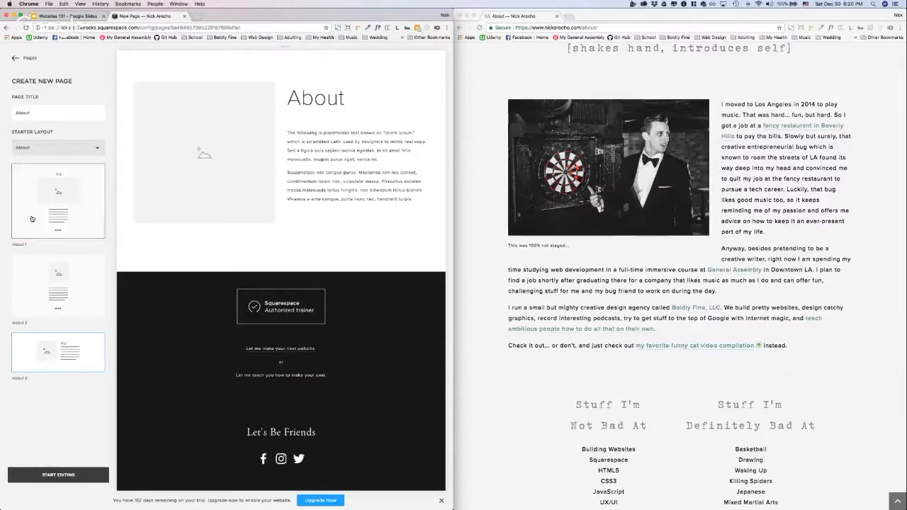
click(73, 474)
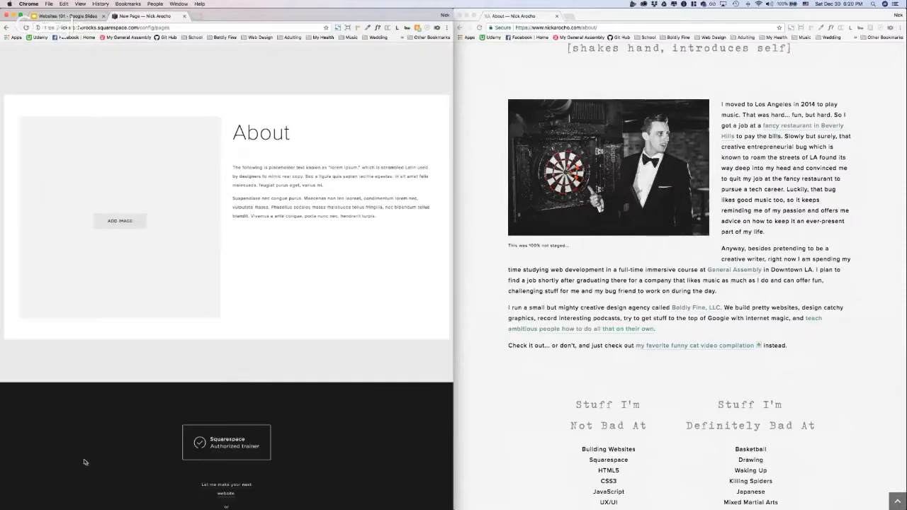
Add bio.jpg from the Desktop's Boldly Fine > Websites 101 Presentation > Site Build folder to the layout's image block
click(131, 222)
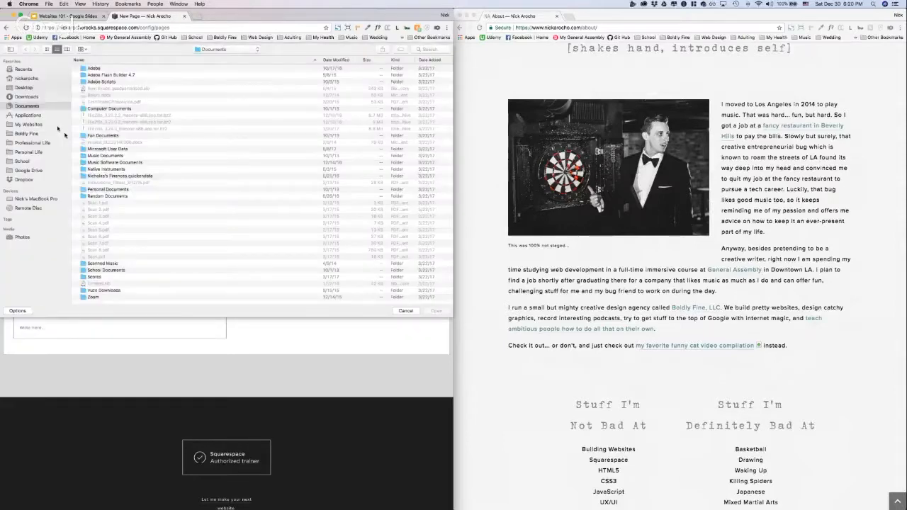
click(23, 86)
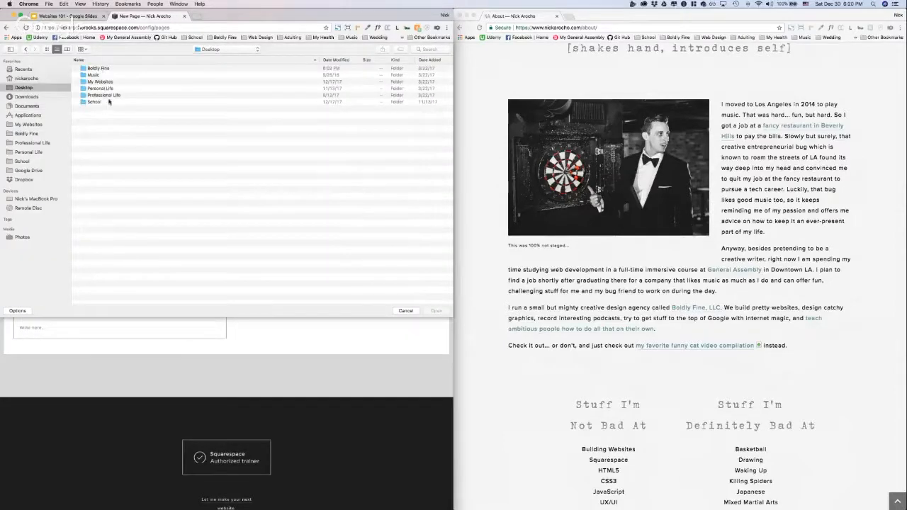
click(94, 69)
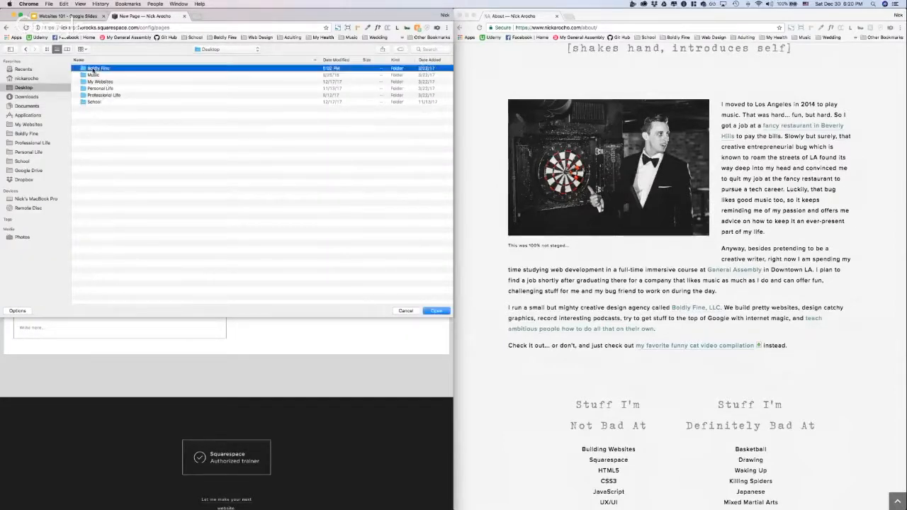
double_click(94, 69)
double_click(131, 188)
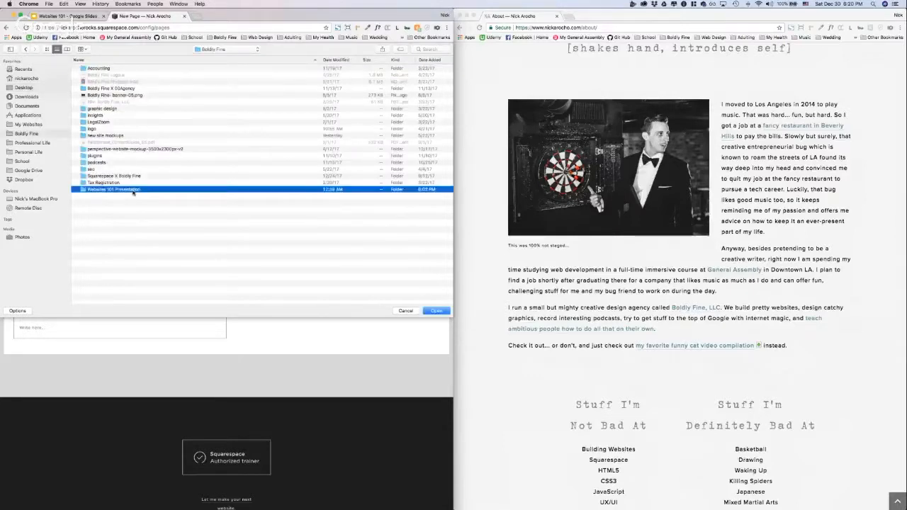
double_click(110, 74)
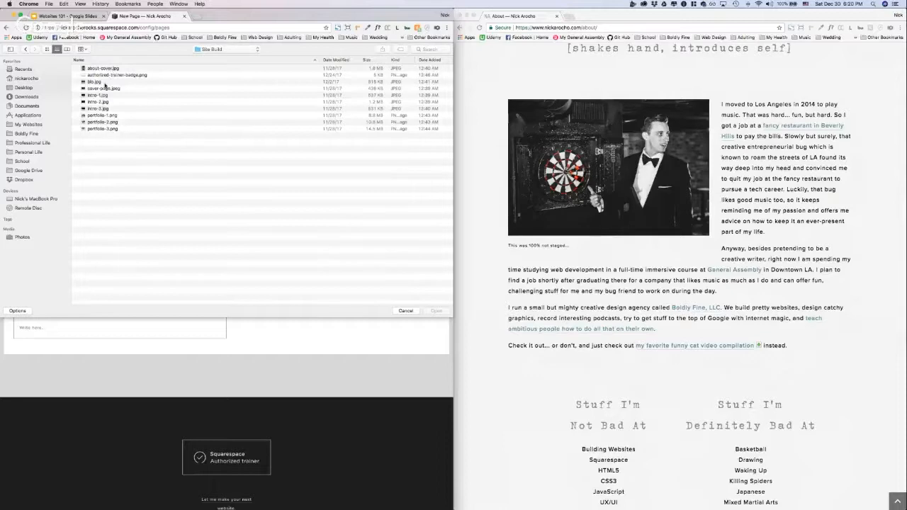
click(105, 83)
key(Return)
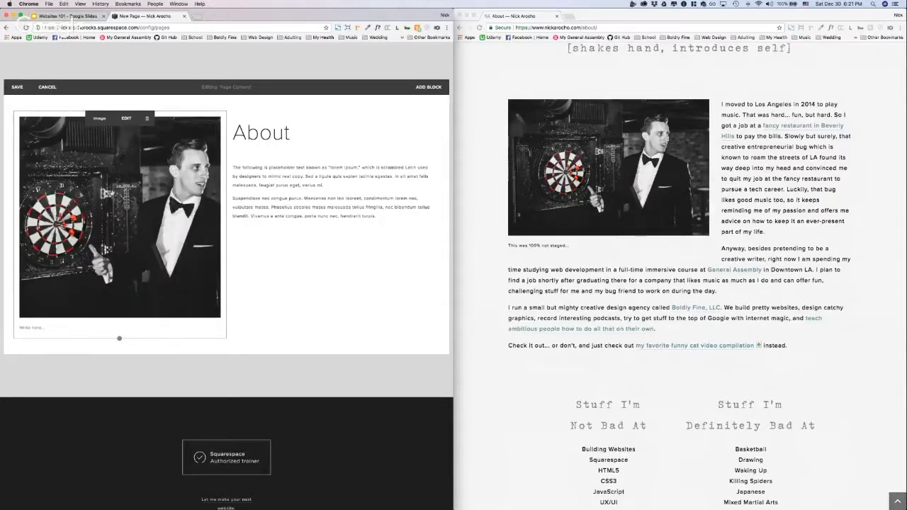
Delete the About heading from the text block and adjust the remaining text's paragraph style
mouse_move(219, 165)
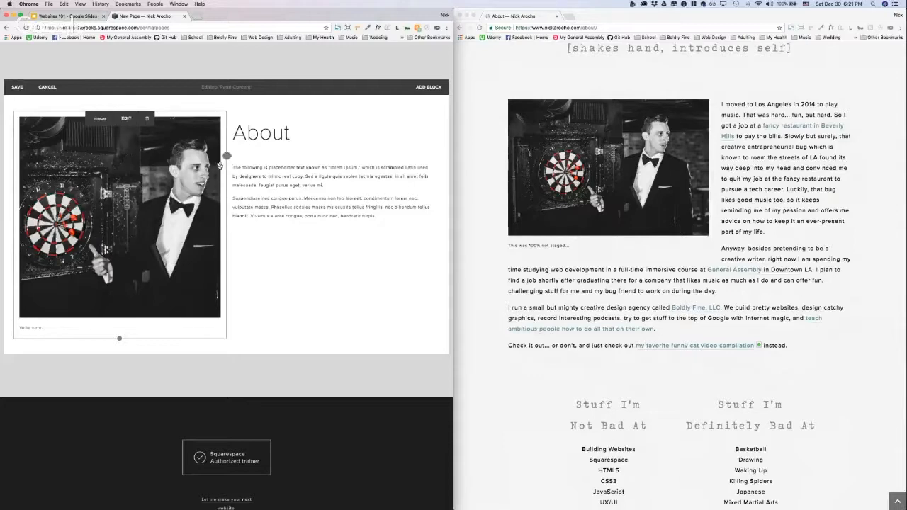
click(289, 134)
drag(235, 167, 230, 129)
key(BackSpace)
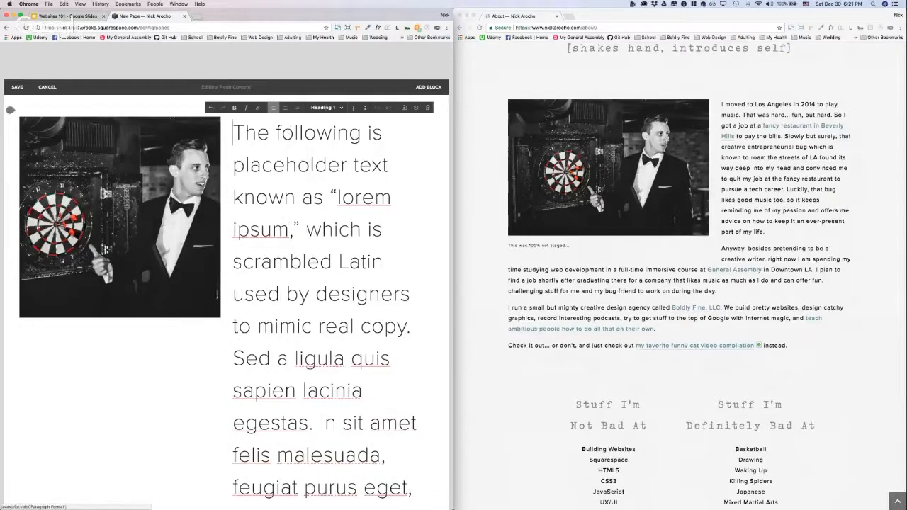
click(340, 108)
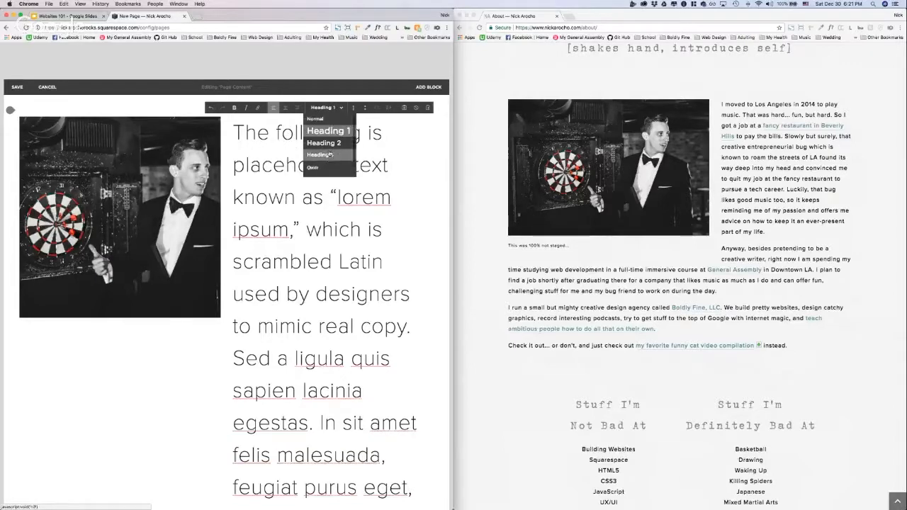
click(320, 141)
click(351, 184)
Copy the biography paragraphs from the live About page and paste them over the placeholder text
click(654, 322)
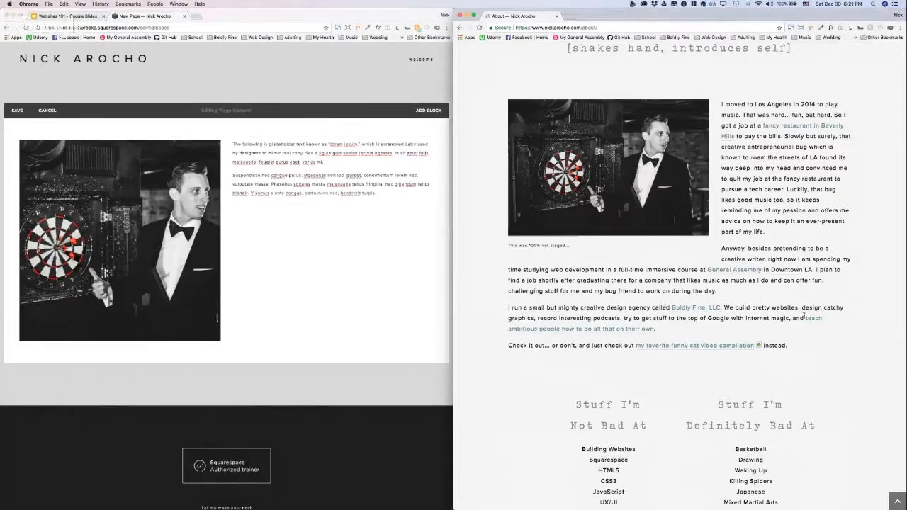
drag(793, 347, 720, 105)
key(super+c)
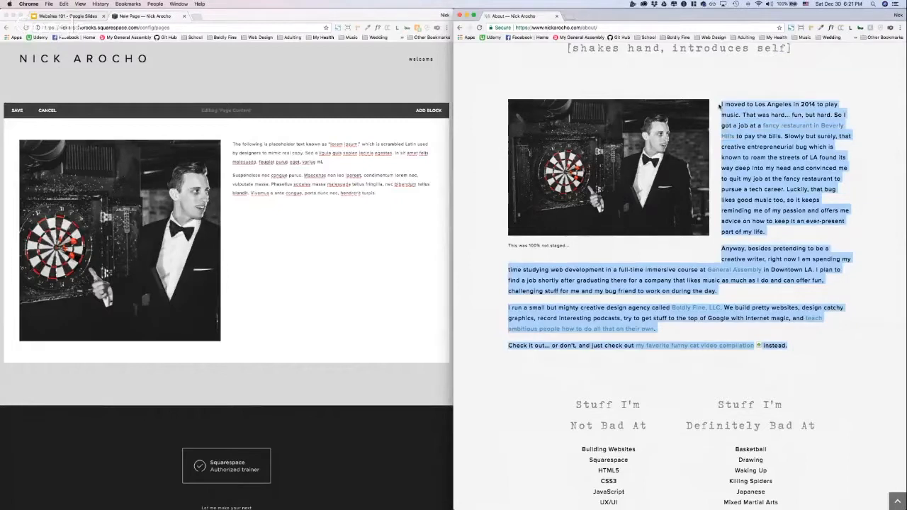
click(397, 202)
drag(388, 197, 208, 118)
key(super+v)
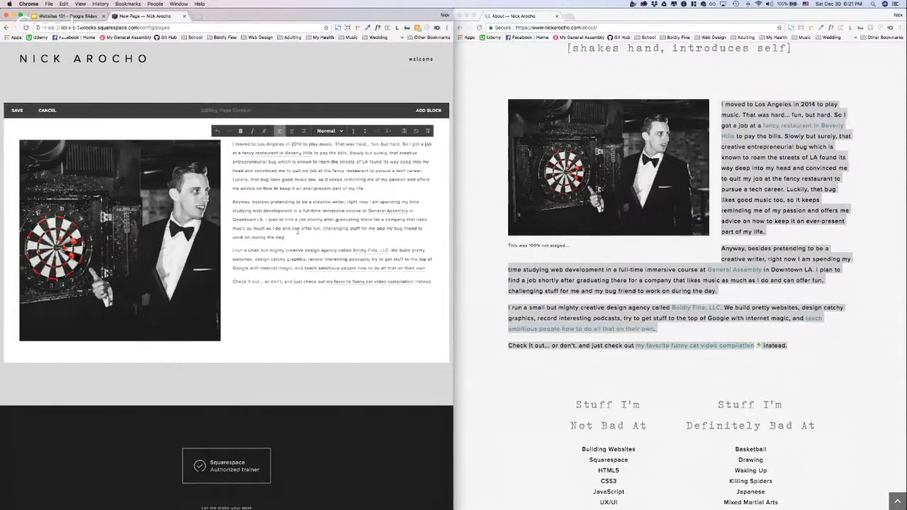
Select the pasted biography text and remove its formatting
drag(430, 281, 228, 143)
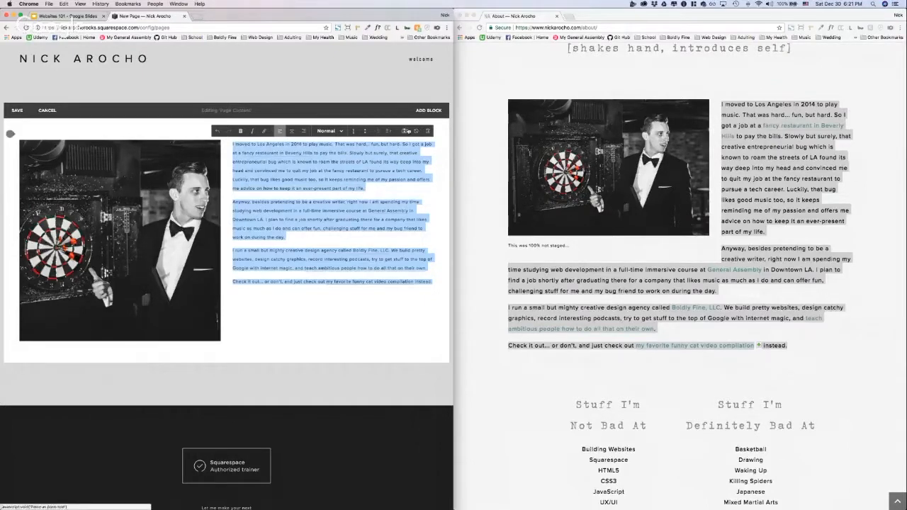
click(416, 132)
click(385, 189)
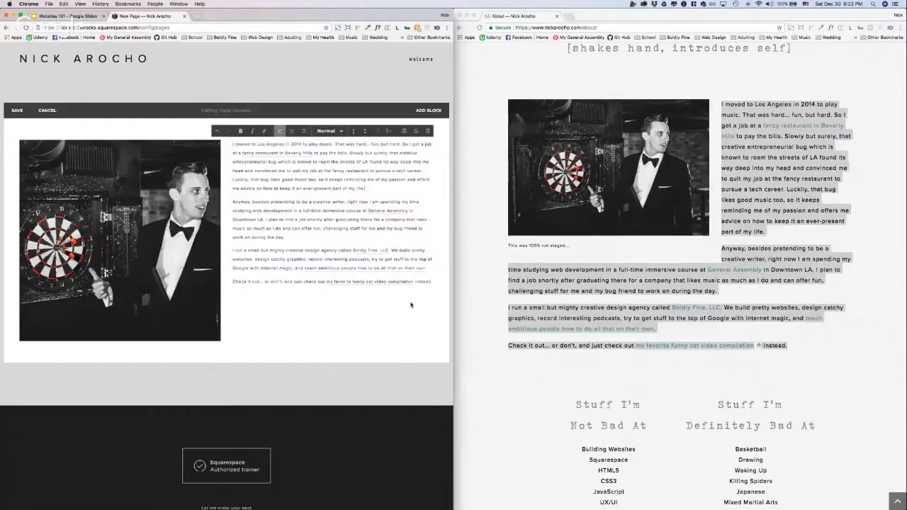
Delete the pasted text and paste the copied biography again as plain text
drag(431, 282, 227, 139)
key(super+c)
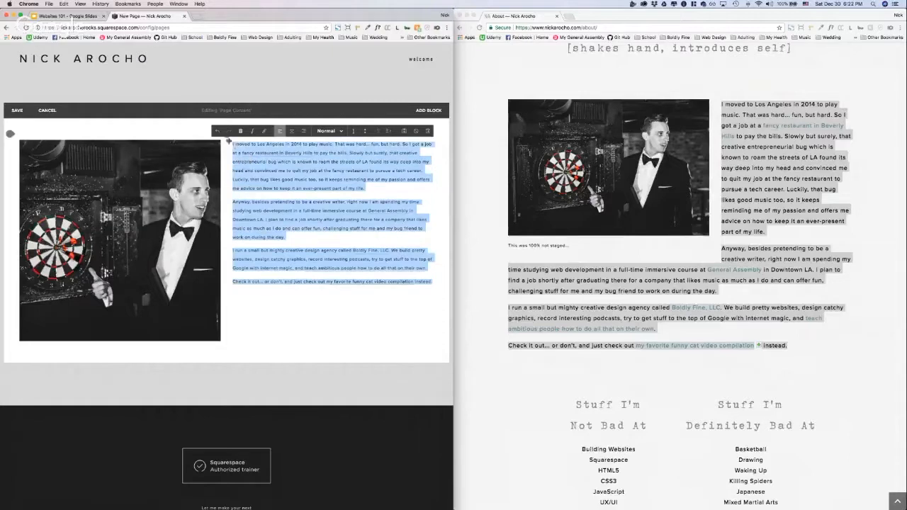
key(BackSpace)
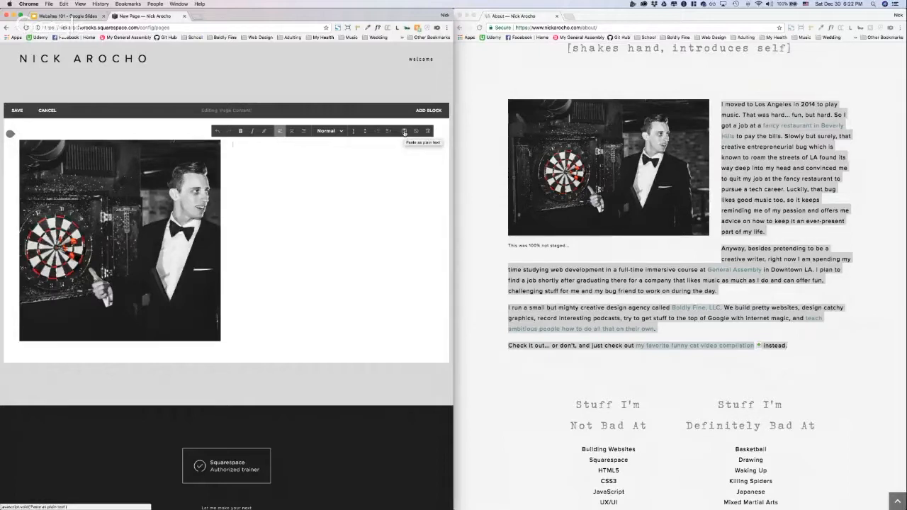
click(403, 132)
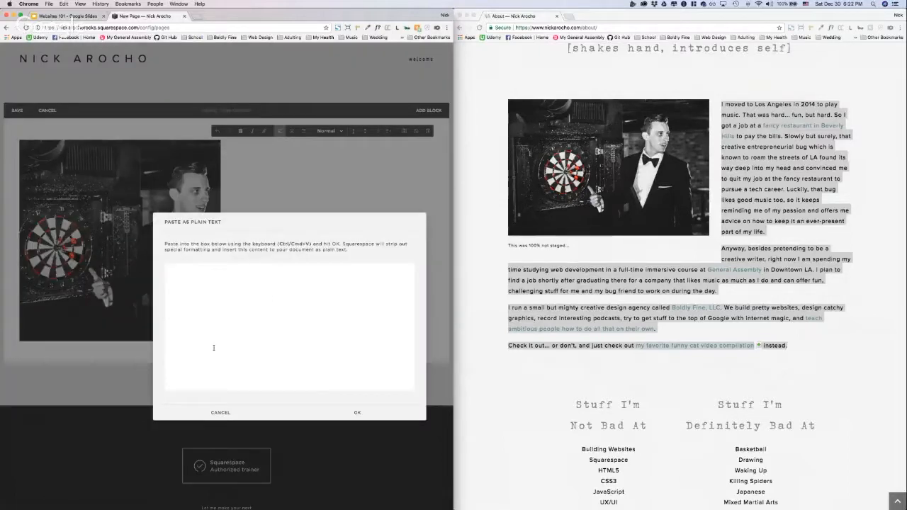
key(super+v)
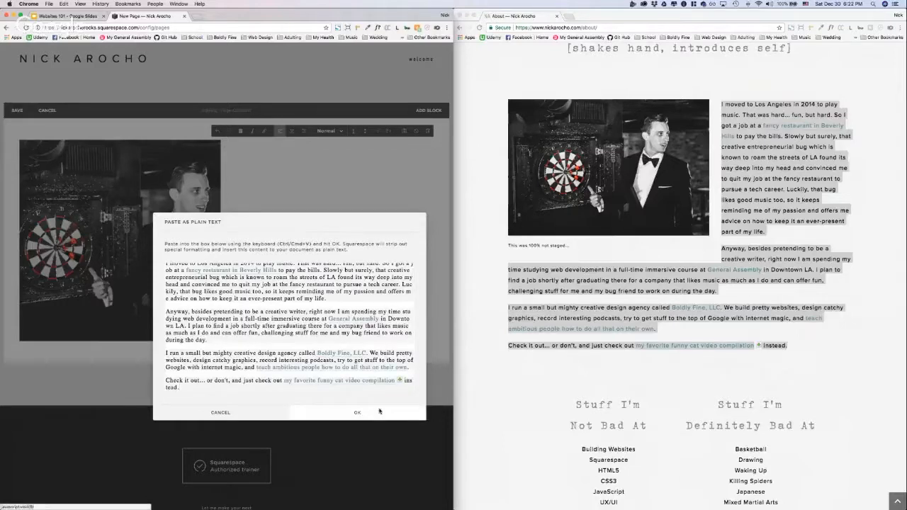
click(379, 411)
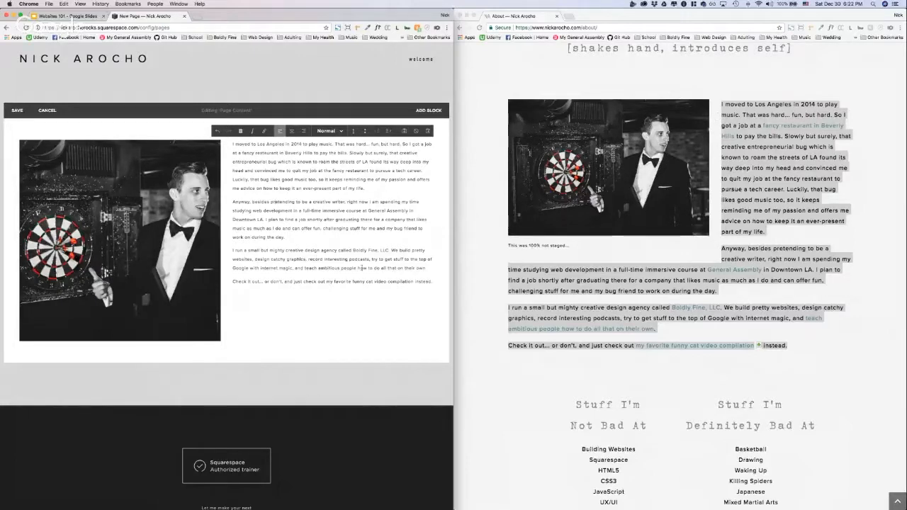
Drag the image block to reposition it beside the biography text
mouse_move(192, 175)
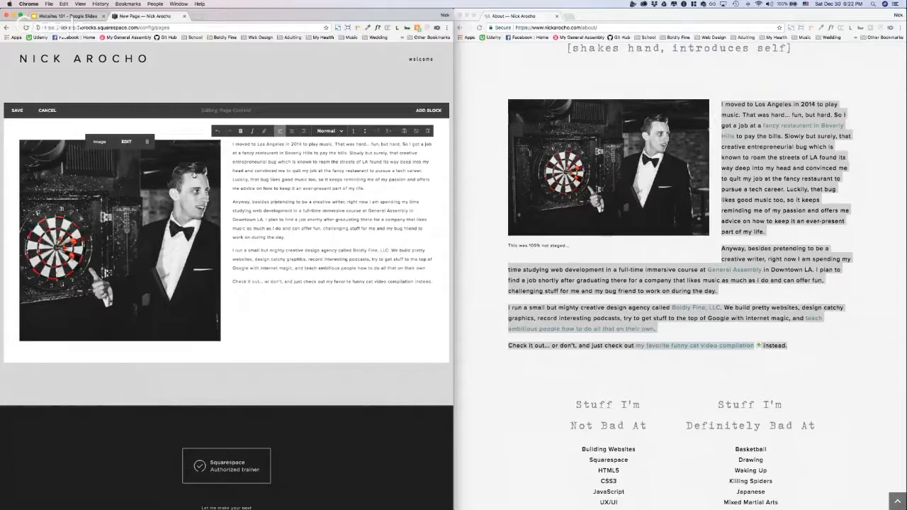
drag(192, 174, 282, 155)
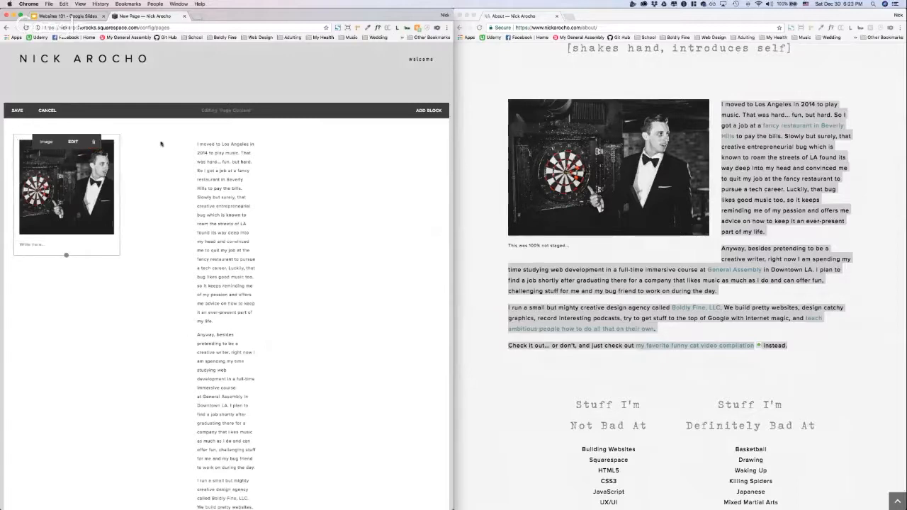
Insert a Spacer block above the text and drag it to the left of the image
click(190, 135)
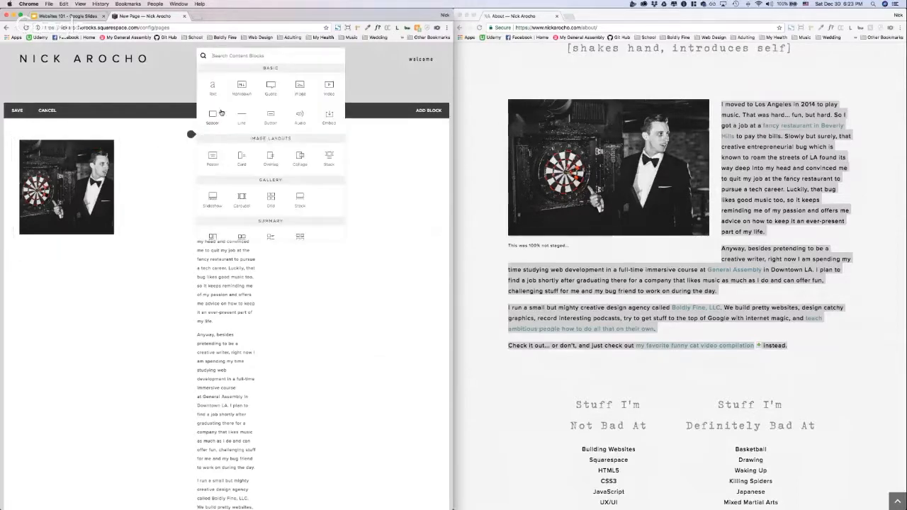
click(215, 114)
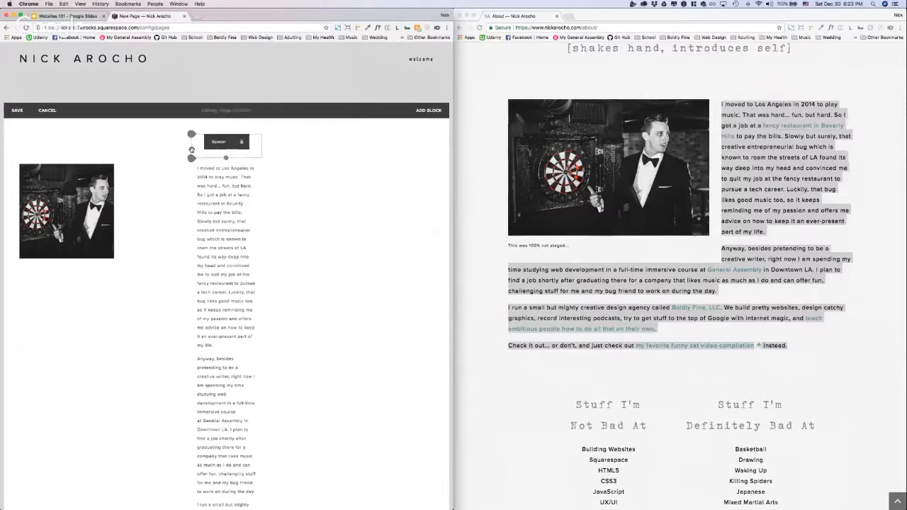
click(193, 134)
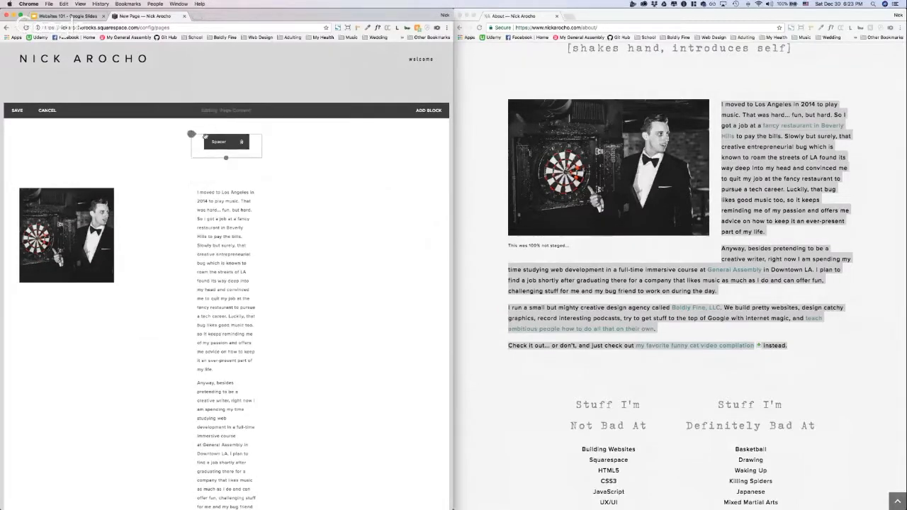
drag(200, 143, 18, 204)
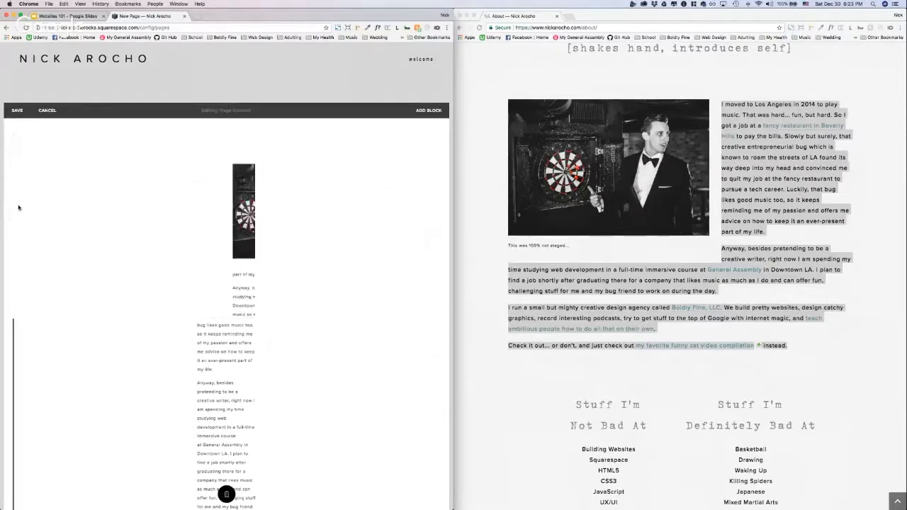
Resize the spacer, text and image blocks so the enlarged bio photo sits beside the biography text
drag(247, 148, 426, 171)
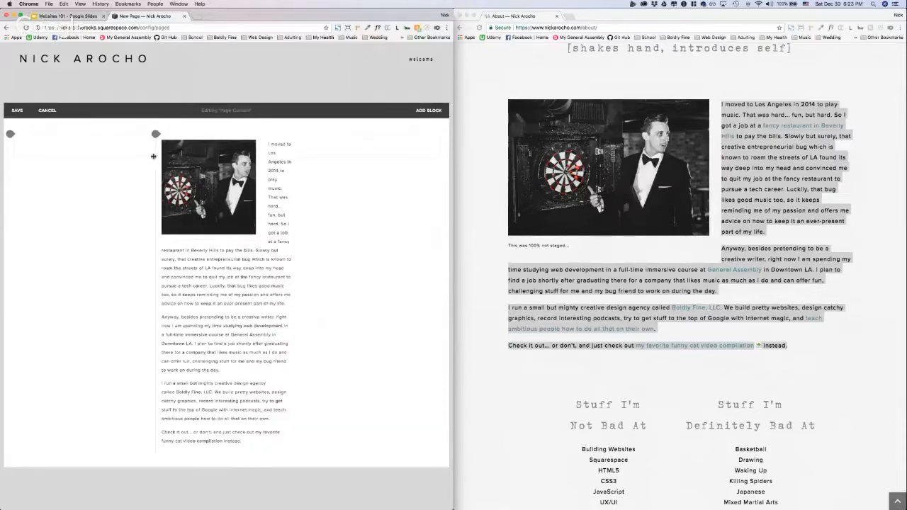
drag(153, 155, 48, 156)
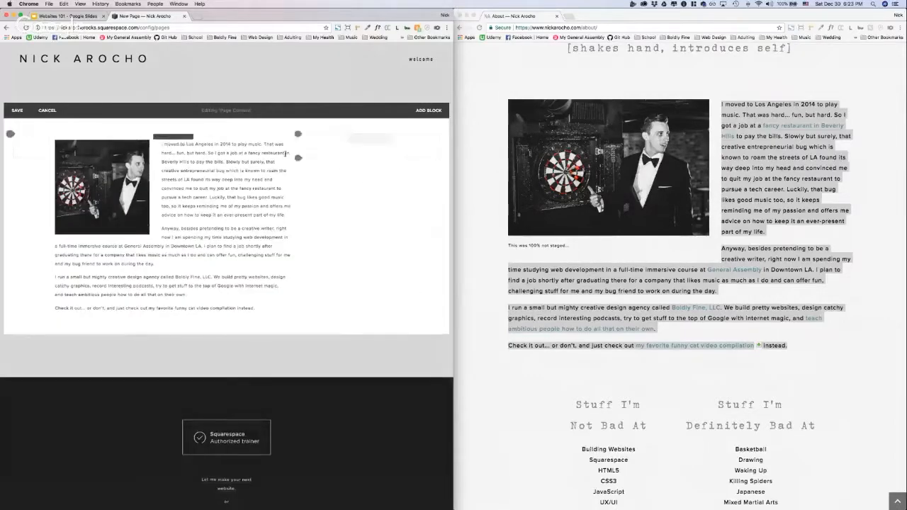
drag(297, 147, 404, 148)
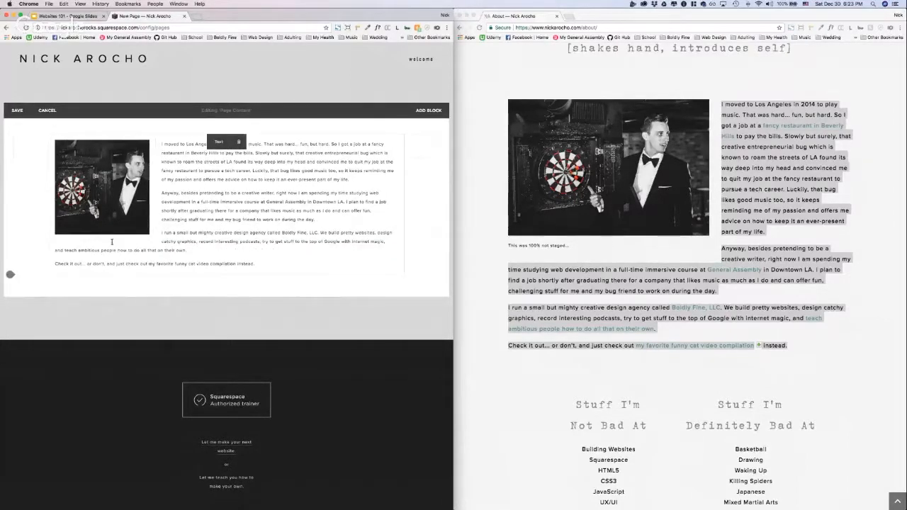
drag(103, 254, 107, 224)
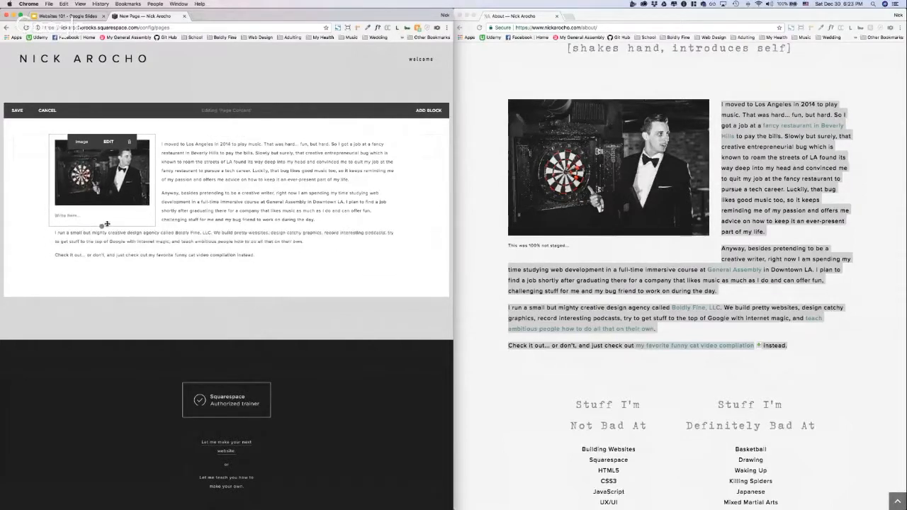
drag(155, 166, 247, 174)
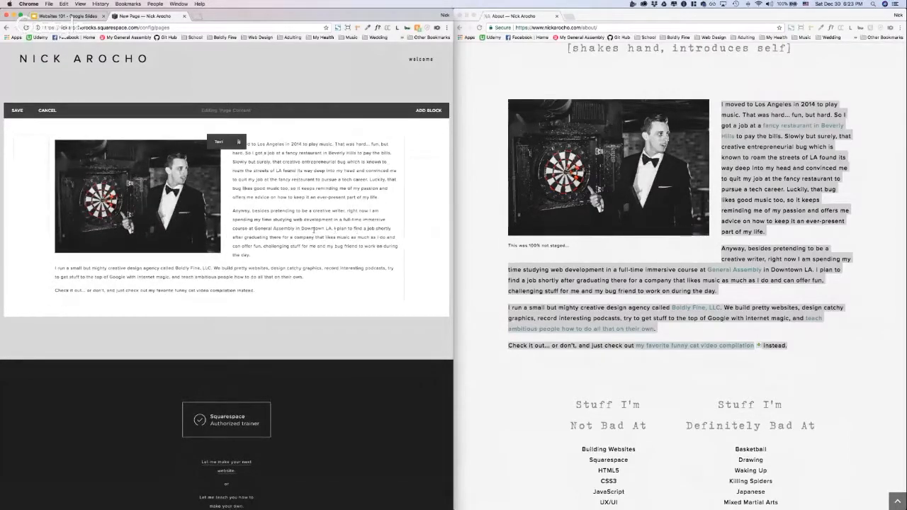
scroll(30, 229, down, 3)
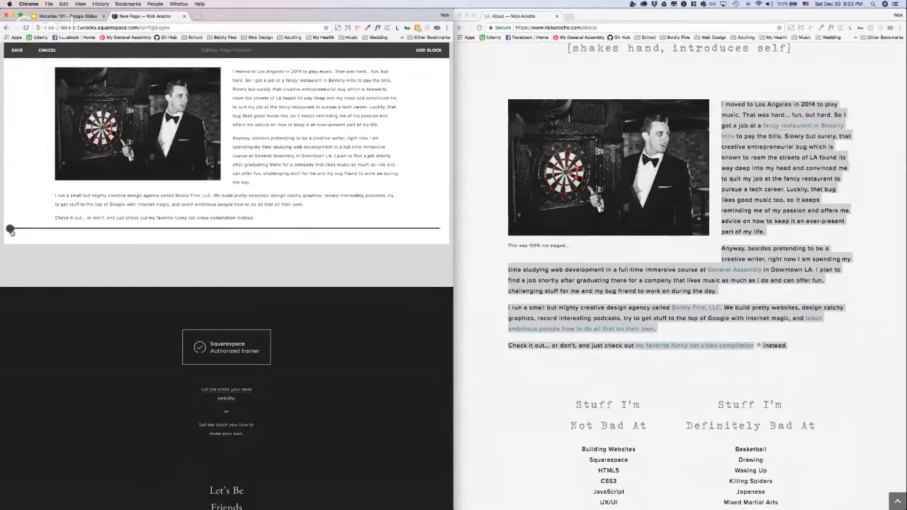
click(10, 228)
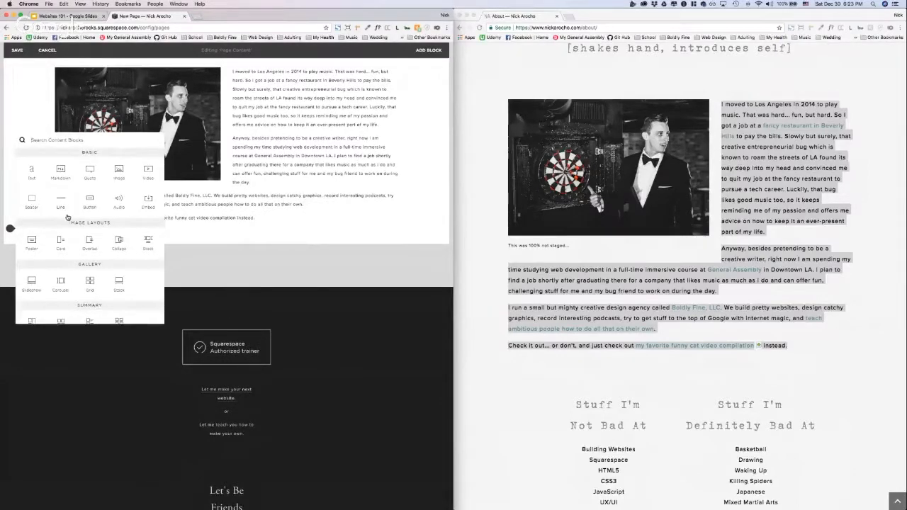
click(60, 200)
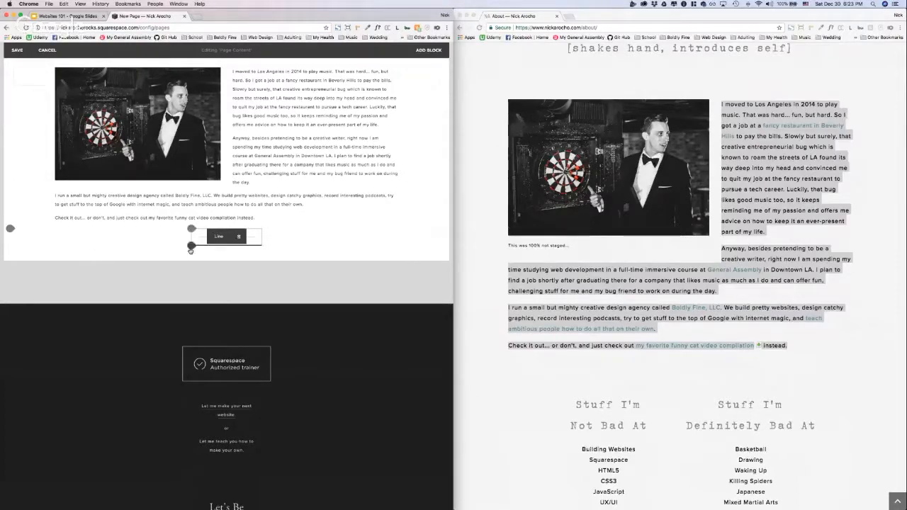
click(237, 238)
click(280, 257)
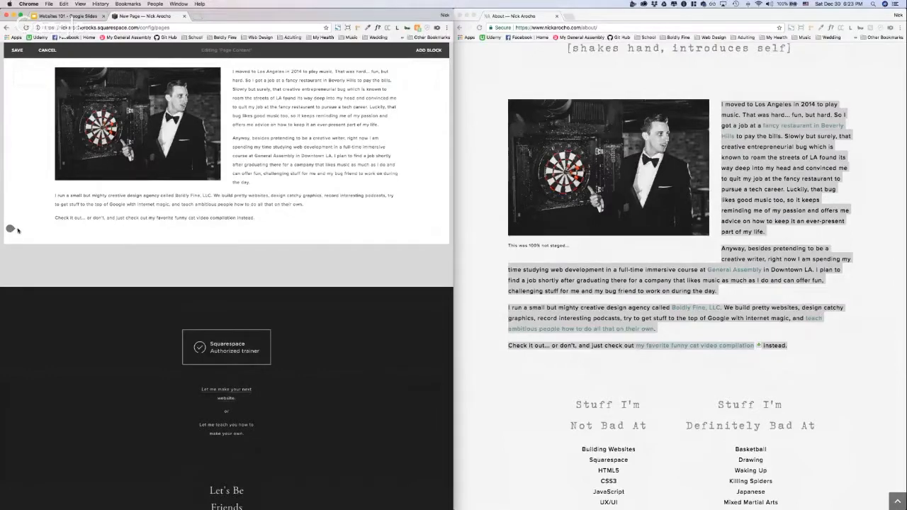
click(10, 229)
scroll(105, 213, down, 5)
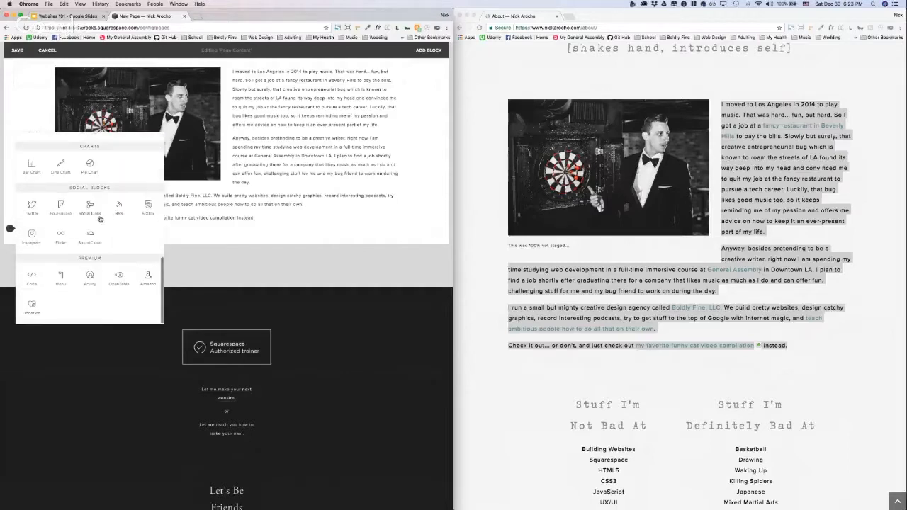
scroll(100, 238, up, 3)
scroll(100, 237, down, 3)
click(293, 231)
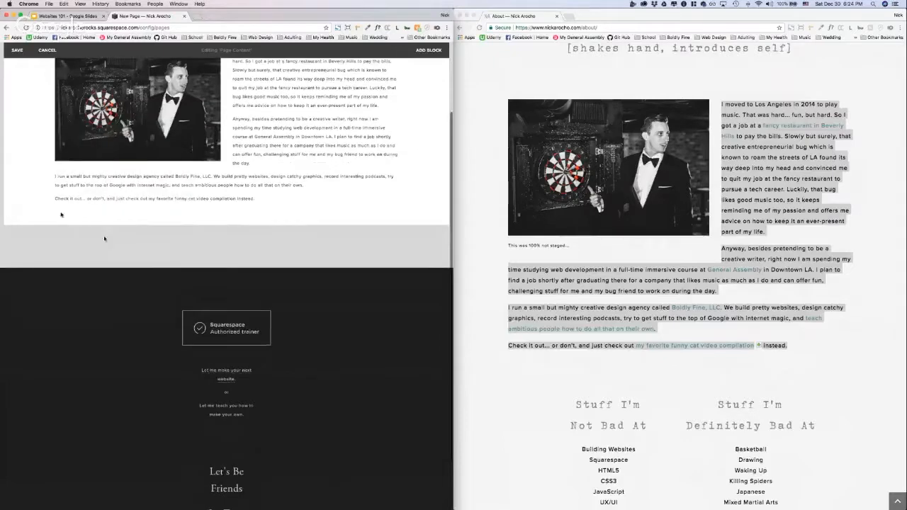
Insert an Instagram block below the biography text
click(10, 209)
scroll(92, 211, down, 5)
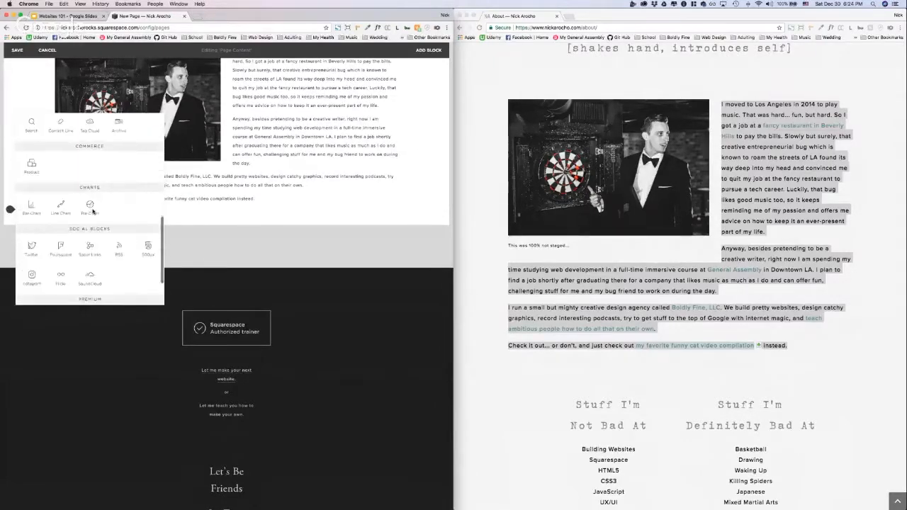
scroll(92, 211, down, 2)
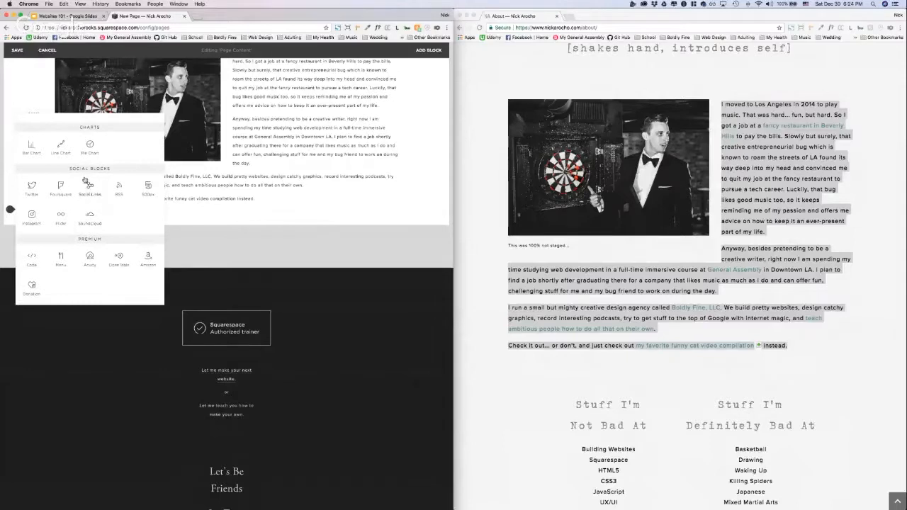
click(32, 217)
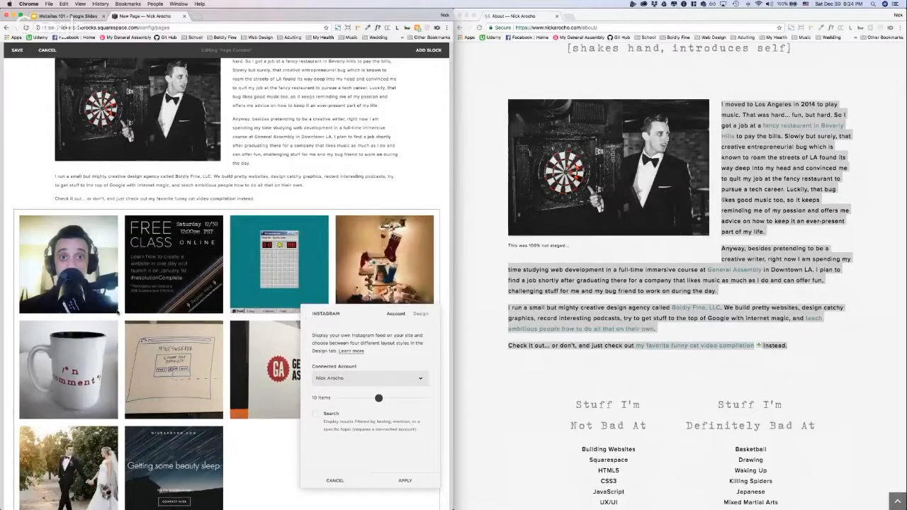
Set the Instagram block to the connected account and show 12 items
click(377, 380)
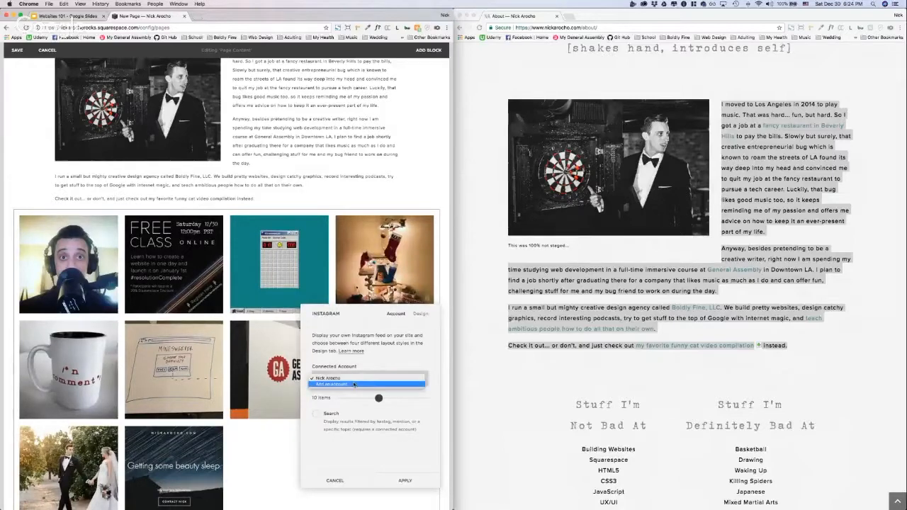
click(369, 379)
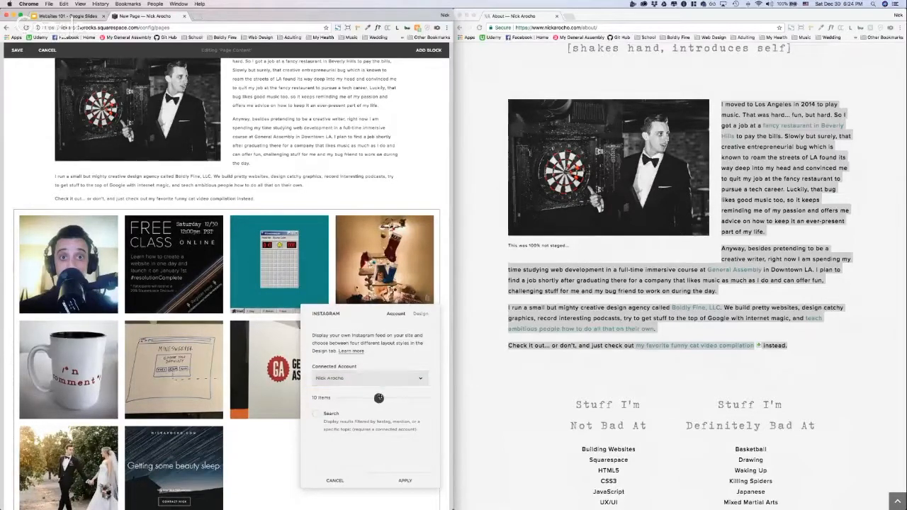
drag(379, 398, 388, 398)
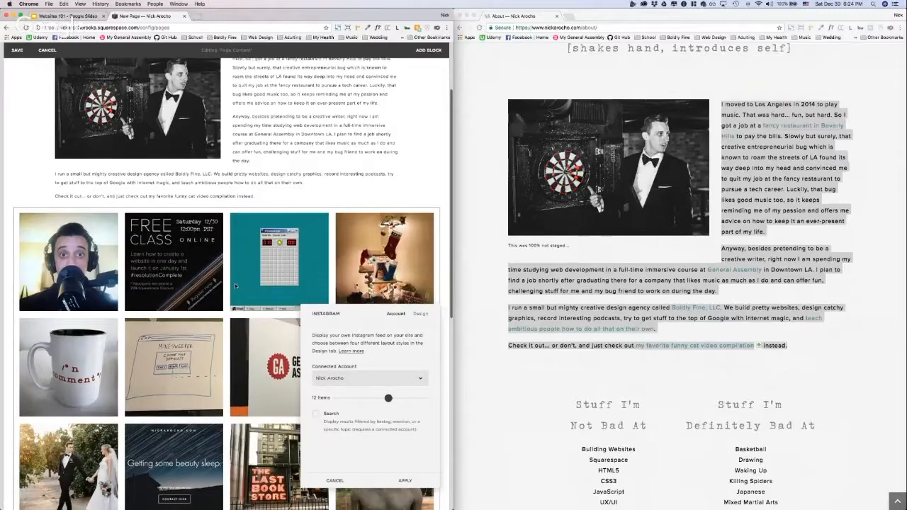
scroll(234, 285, down, 5)
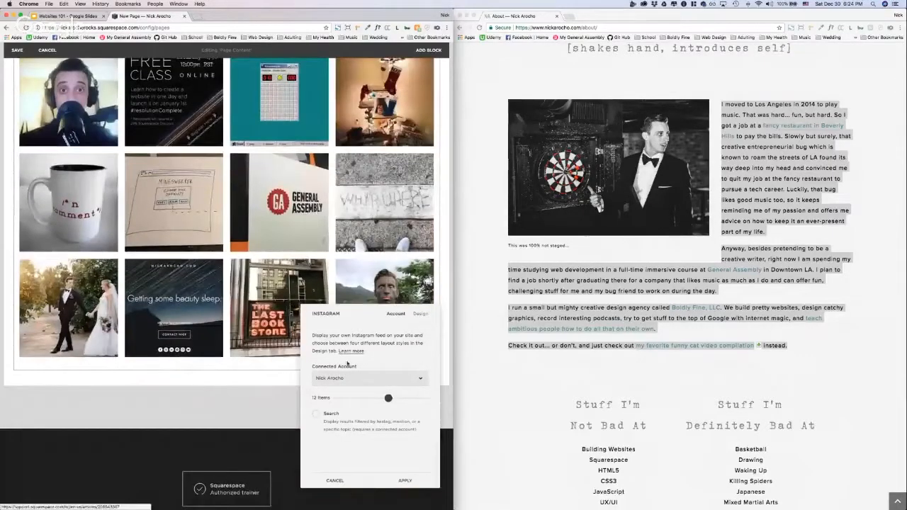
drag(388, 398, 404, 399)
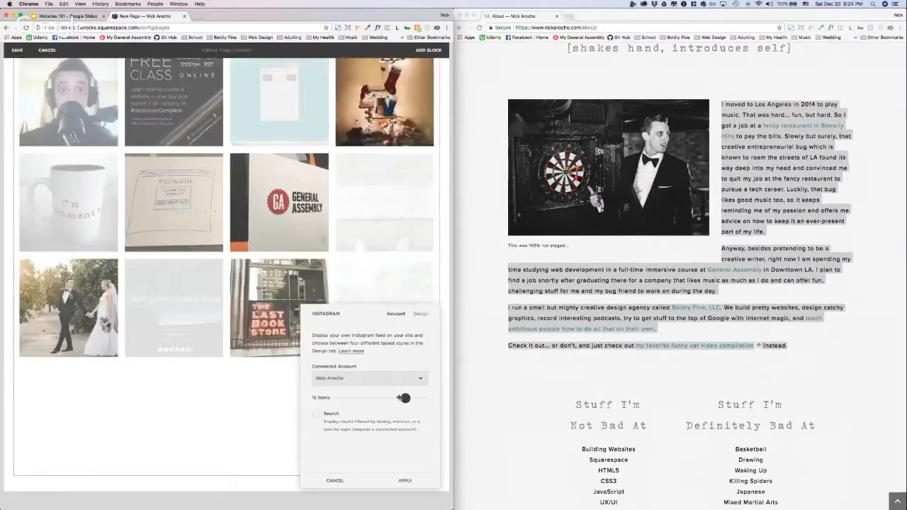
mouse_move(401, 398)
mouse_down()
mouse_move(329, 397)
mouse_move(386, 399)
mouse_up()
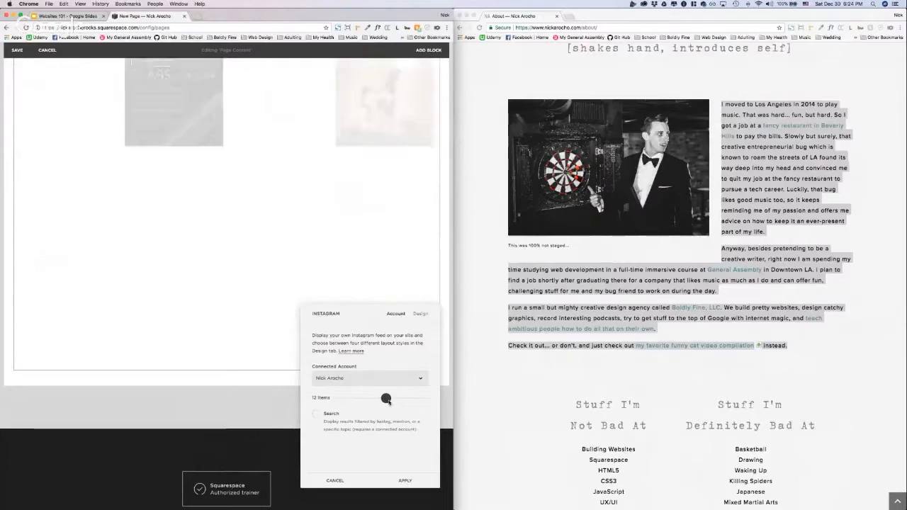
scroll(206, 252, up, 2)
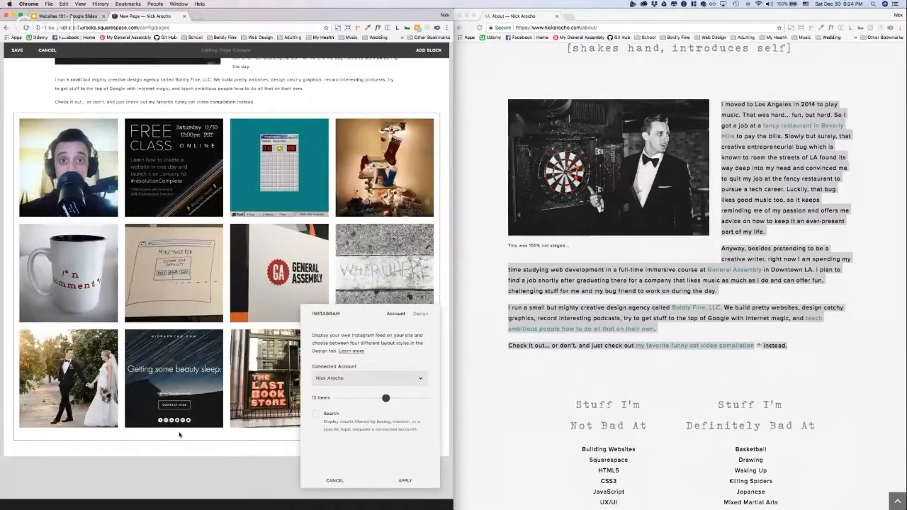
Switch the Instagram block to the Slideshow layout with next and previous controls shown
click(421, 313)
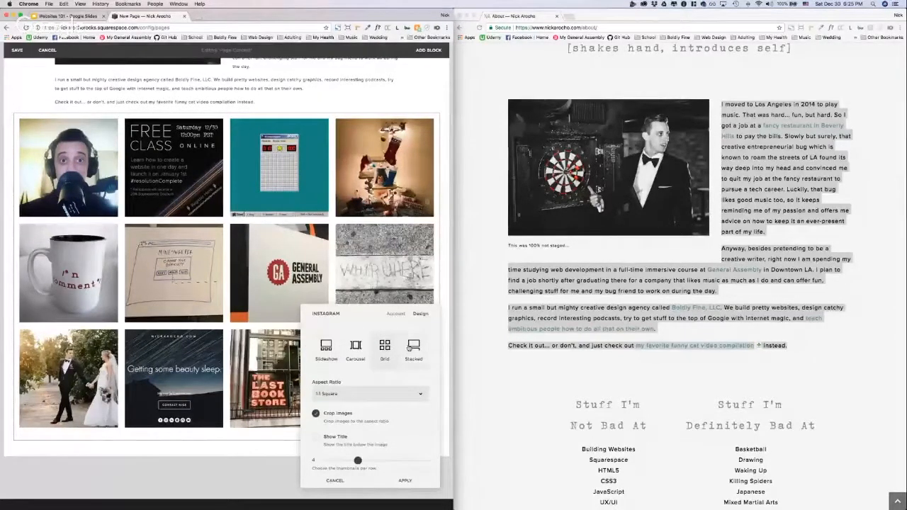
click(318, 352)
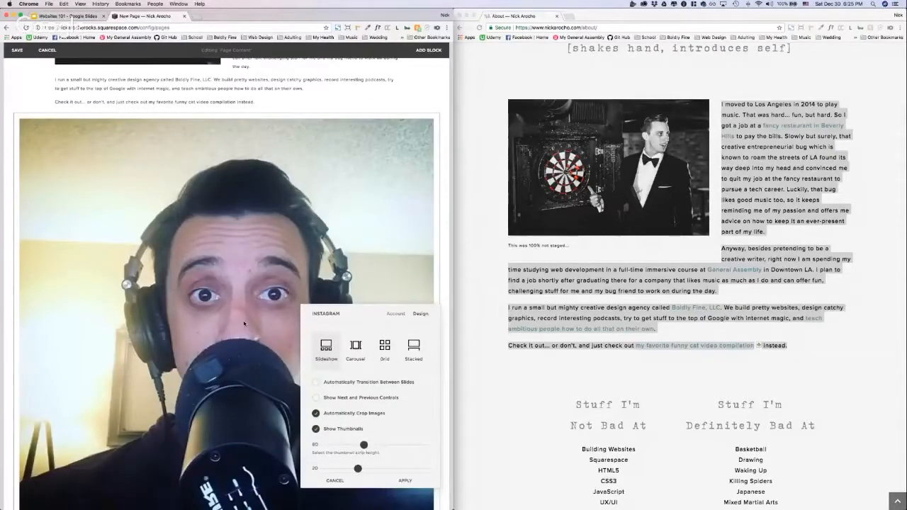
scroll(245, 313, down, 5)
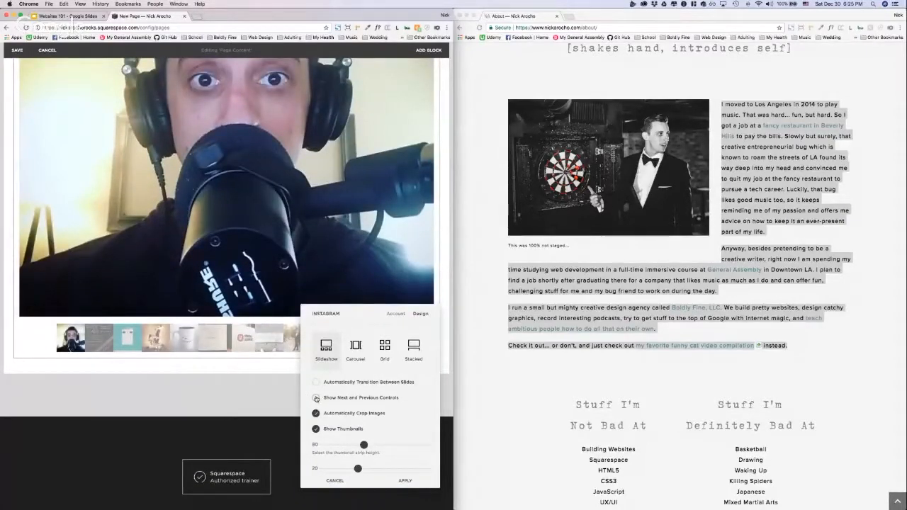
click(316, 398)
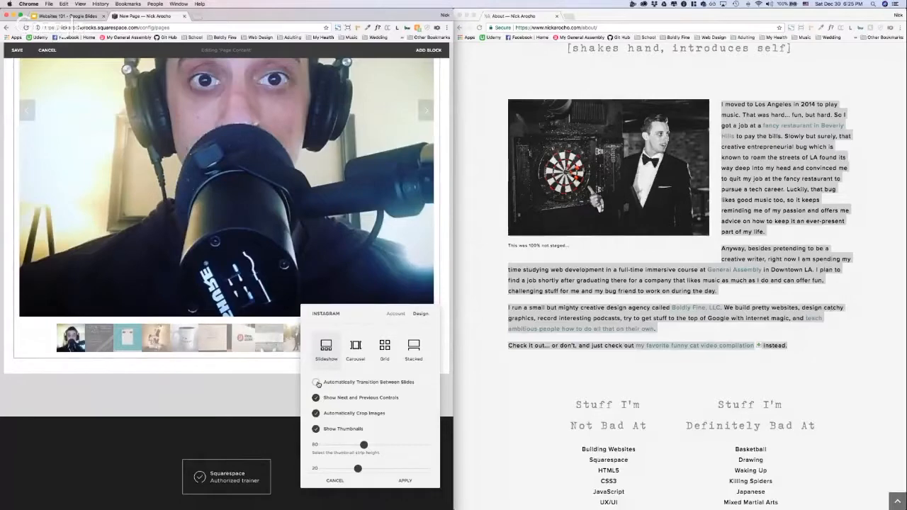
Try automatic slide transitions at 2 seconds, then switch them off again
click(317, 383)
drag(369, 399, 333, 398)
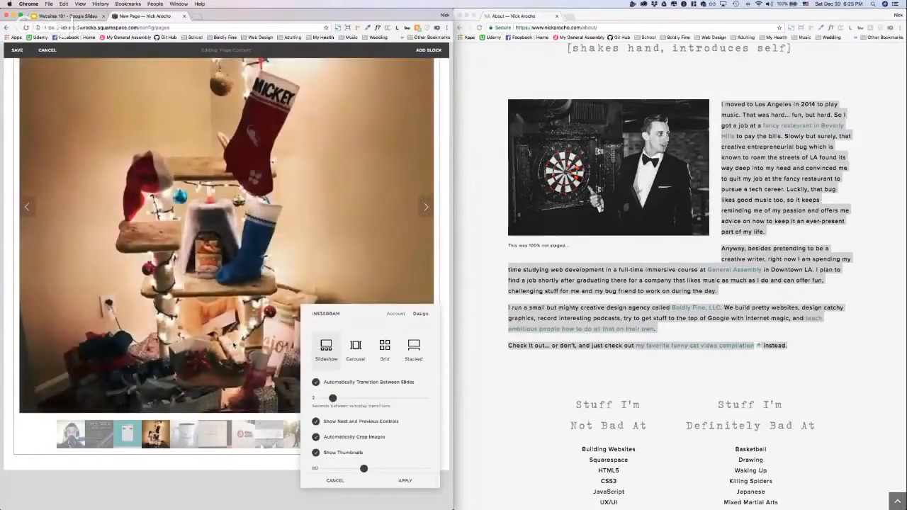
scroll(311, 417, down, 2)
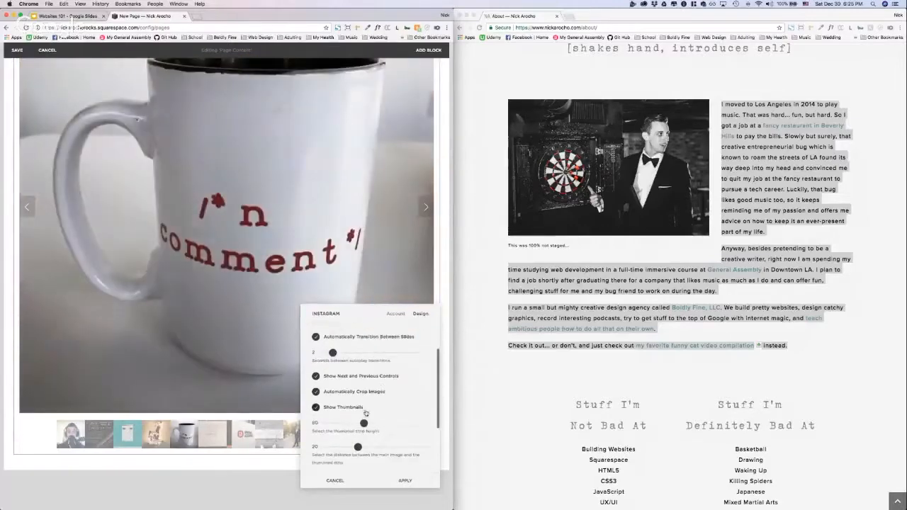
click(316, 337)
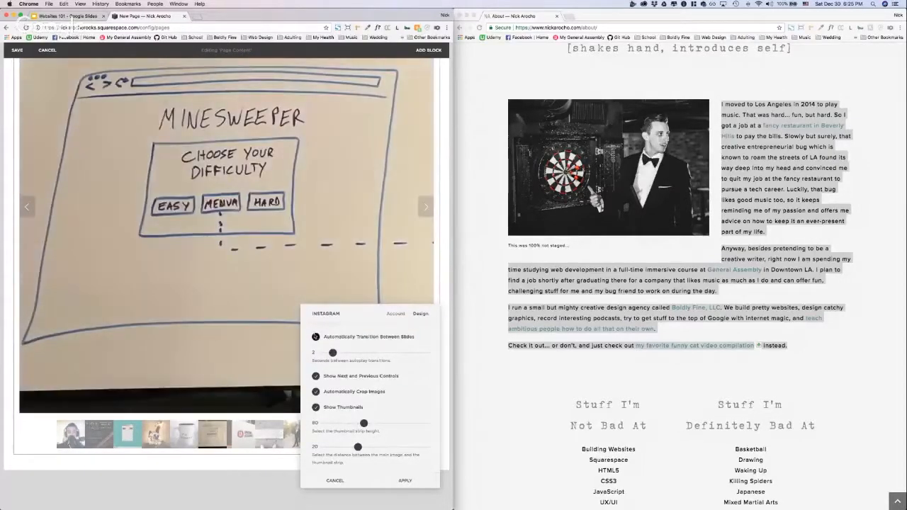
Set the thumbnail strip height to 137 and spacing to 10, and show titles and descriptions on hover
drag(364, 399, 391, 400)
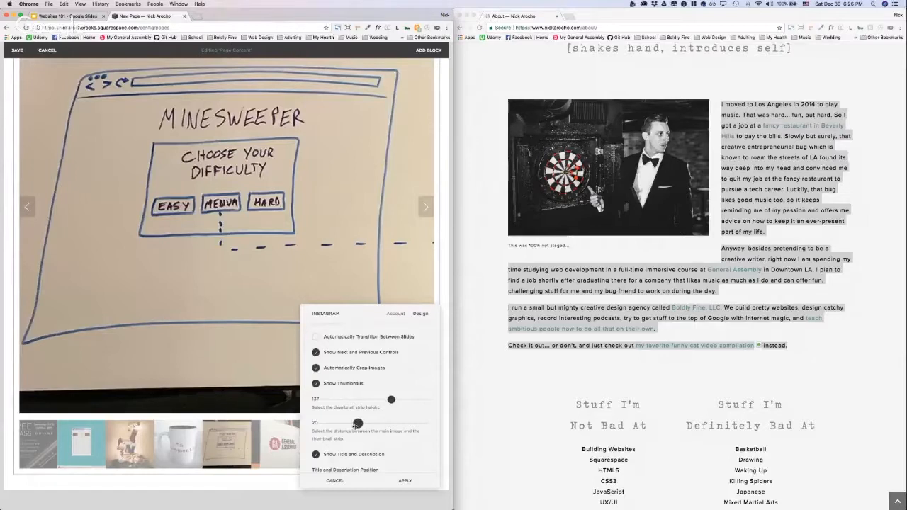
mouse_move(353, 425)
mouse_down()
mouse_move(322, 425)
mouse_move(420, 425)
mouse_move(341, 425)
mouse_up()
scroll(326, 418, down, 2)
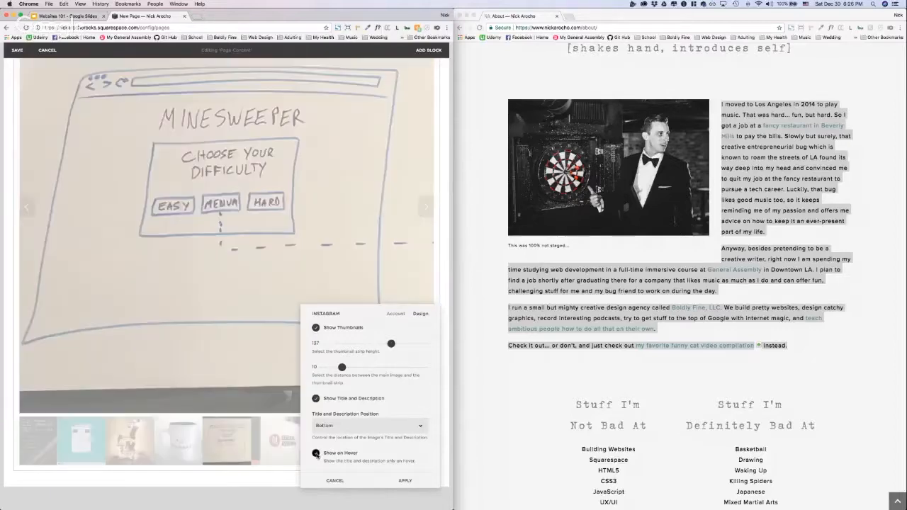
click(316, 454)
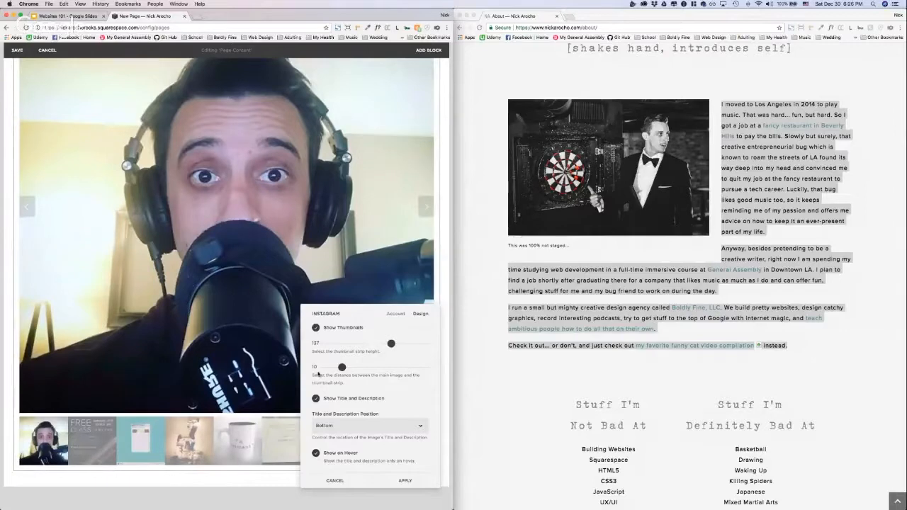
Change the Instagram layout to Carousel with automatic transitions every 2 seconds
click(399, 317)
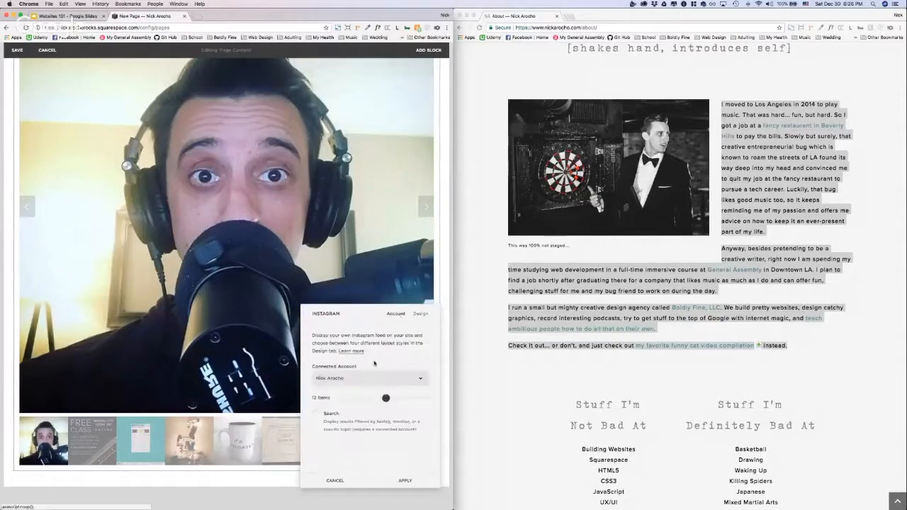
click(421, 316)
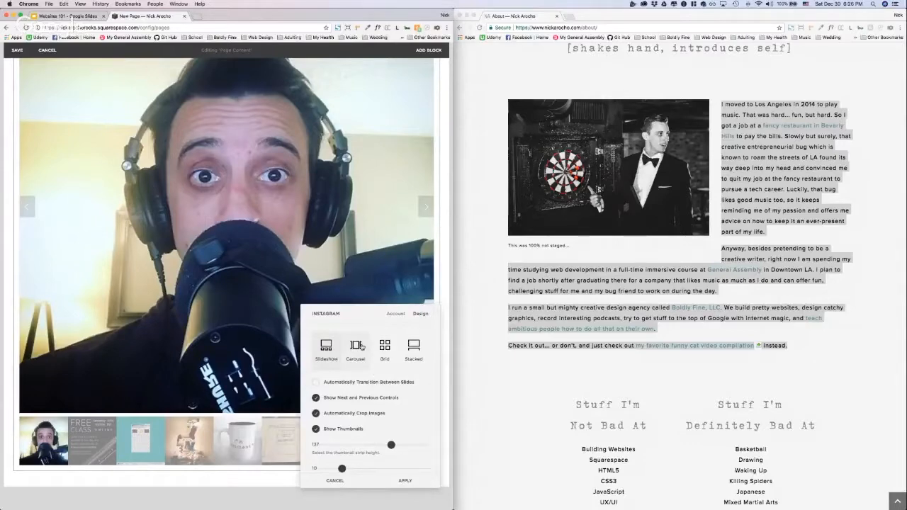
click(361, 346)
scroll(262, 267, up, 3)
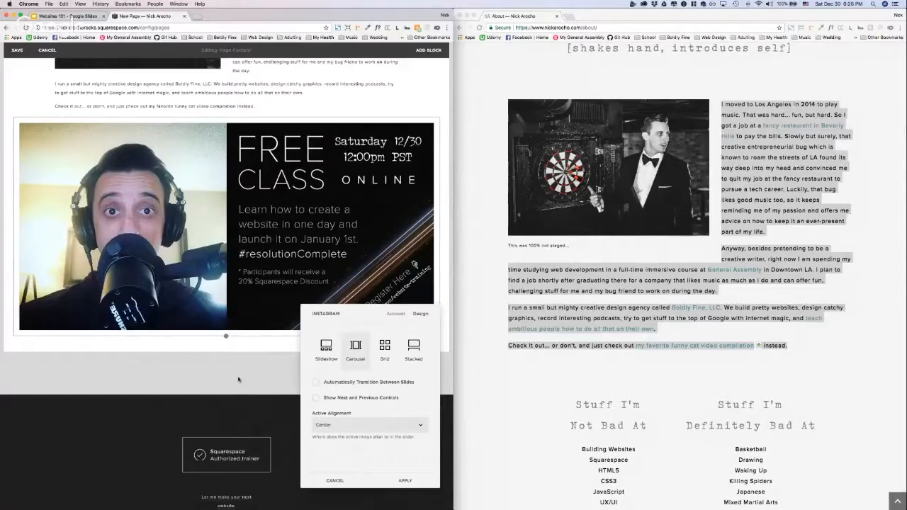
click(316, 383)
drag(368, 398, 334, 398)
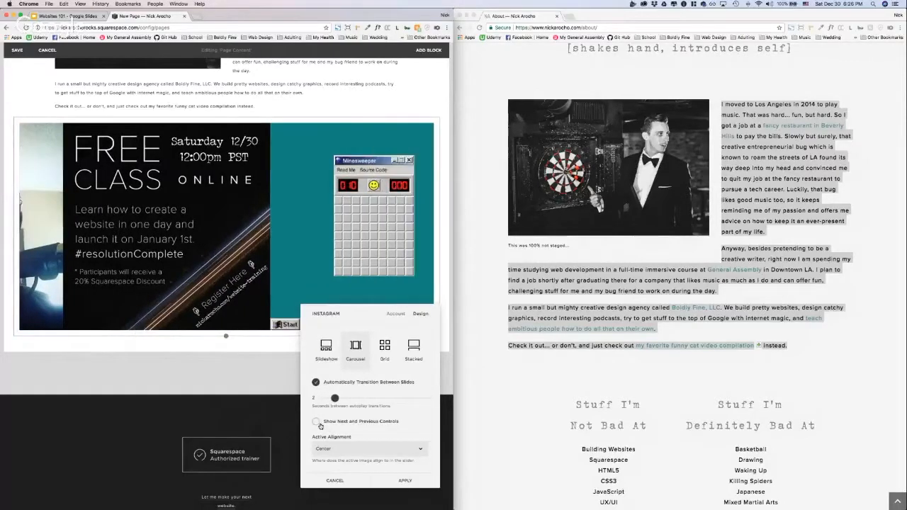
Show next and previous controls on the carousel, set its active alignment to Right, and apply the settings
click(316, 421)
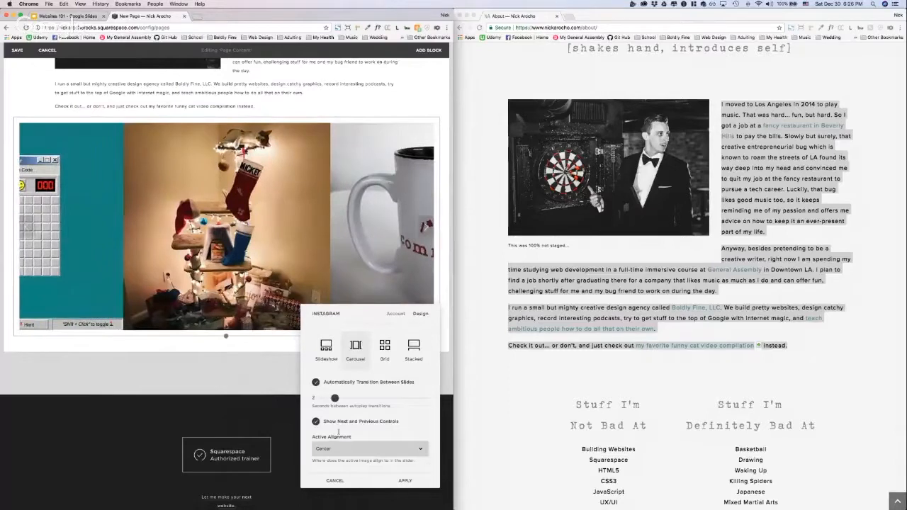
click(315, 382)
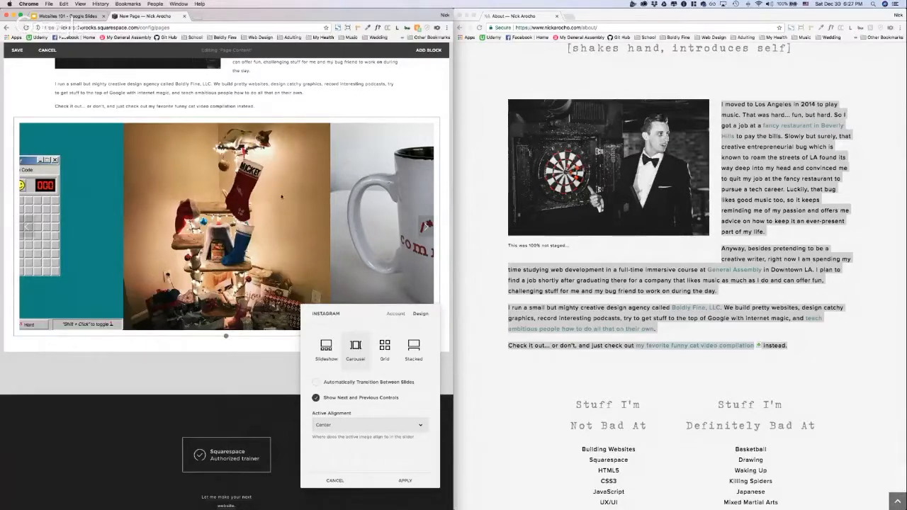
click(386, 425)
click(384, 420)
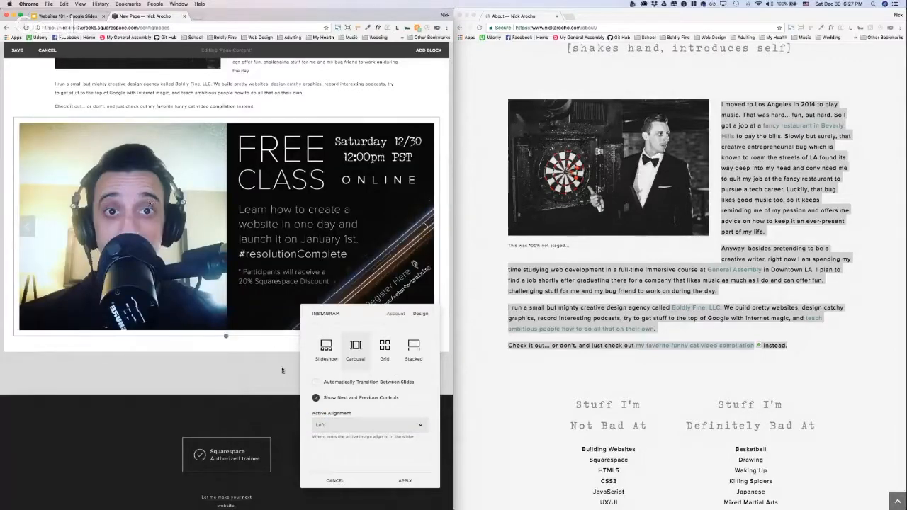
click(315, 382)
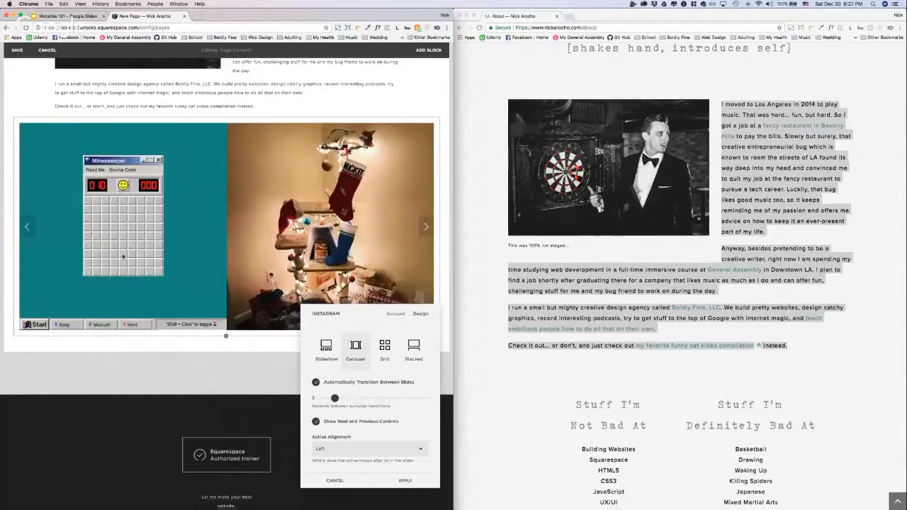
click(347, 448)
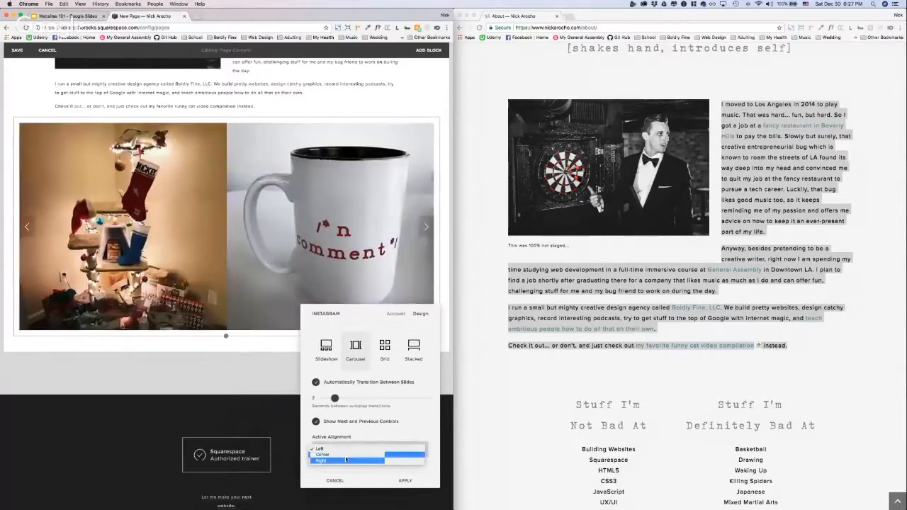
click(345, 460)
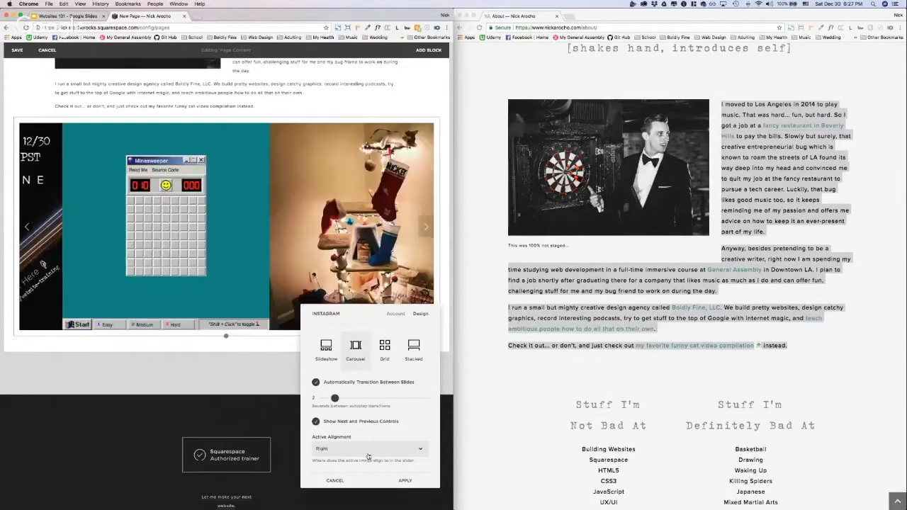
click(385, 487)
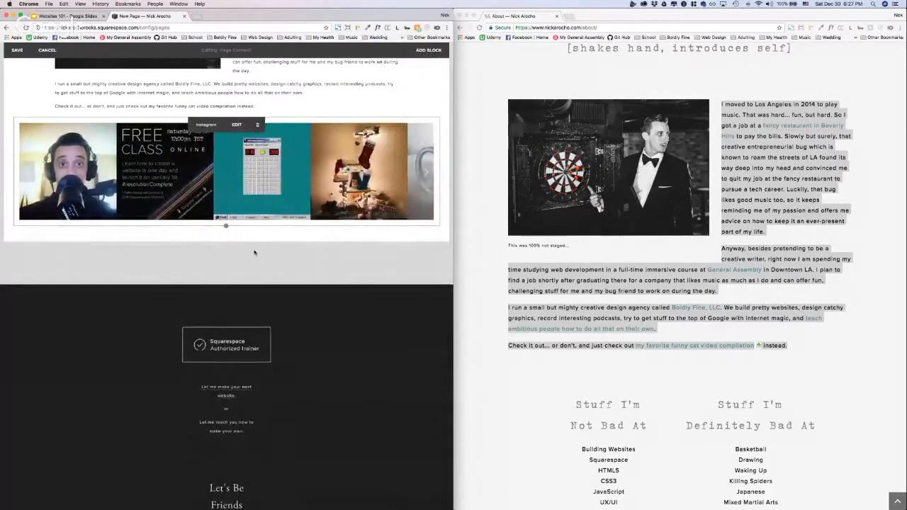
click(239, 129)
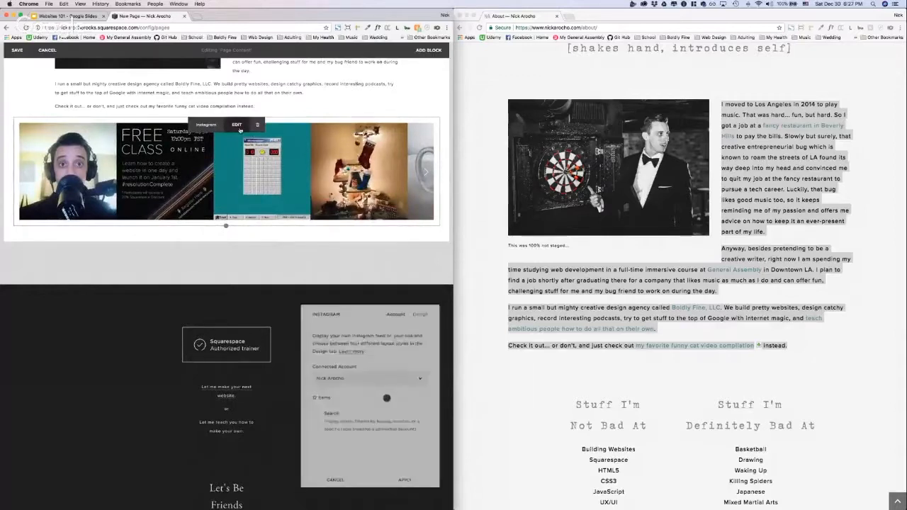
click(420, 313)
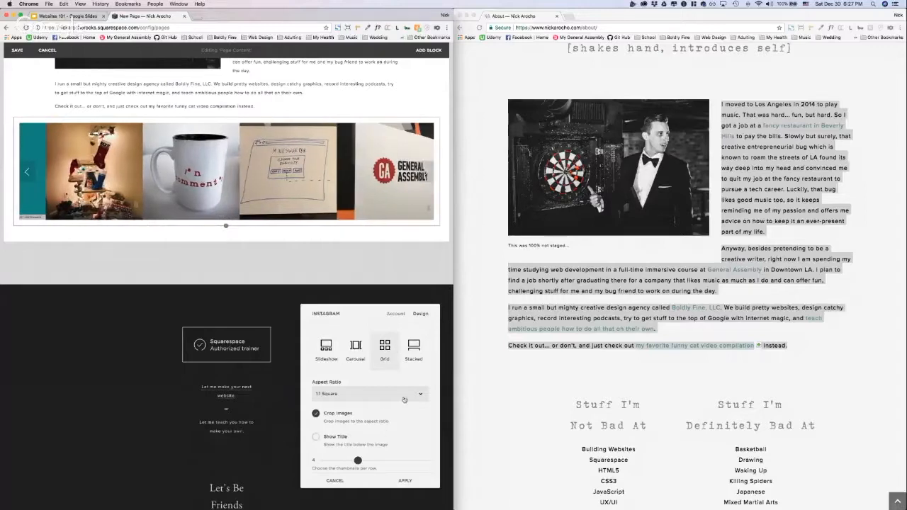
click(355, 480)
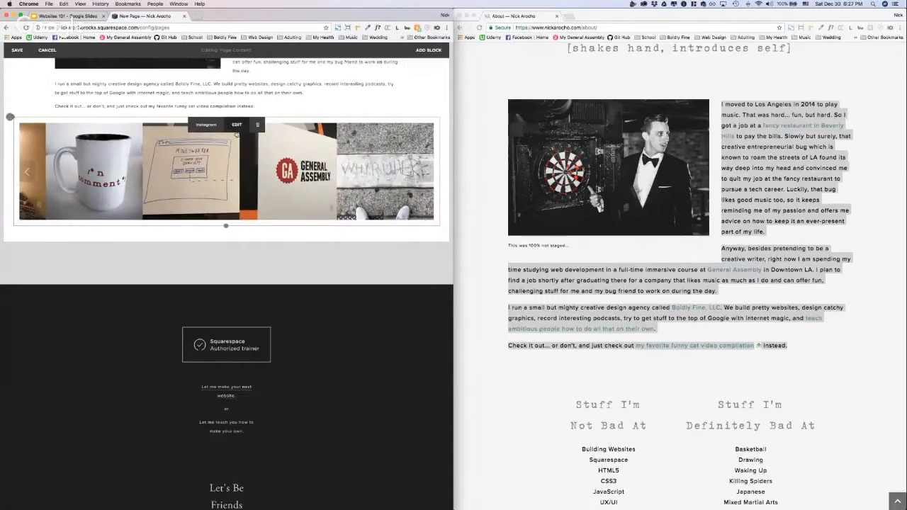
Switch the Instagram block to the Stacked layout and scroll through the result
click(237, 126)
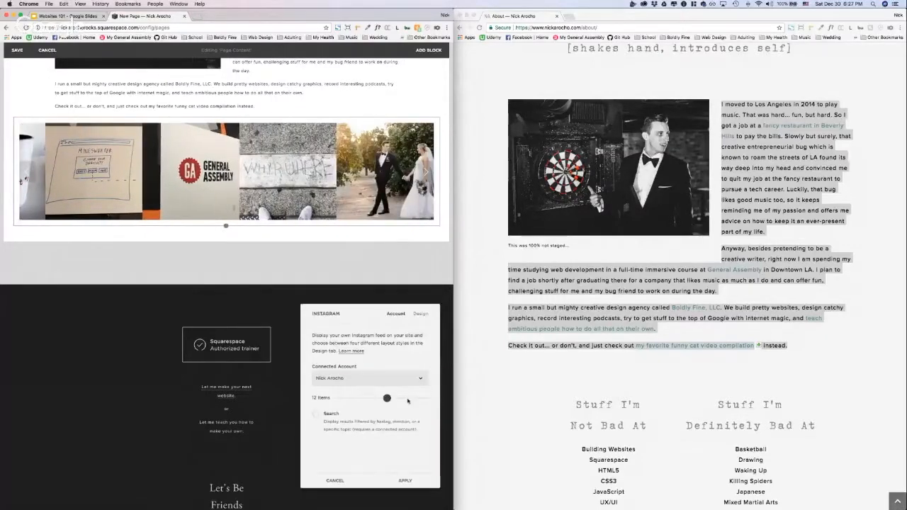
click(420, 313)
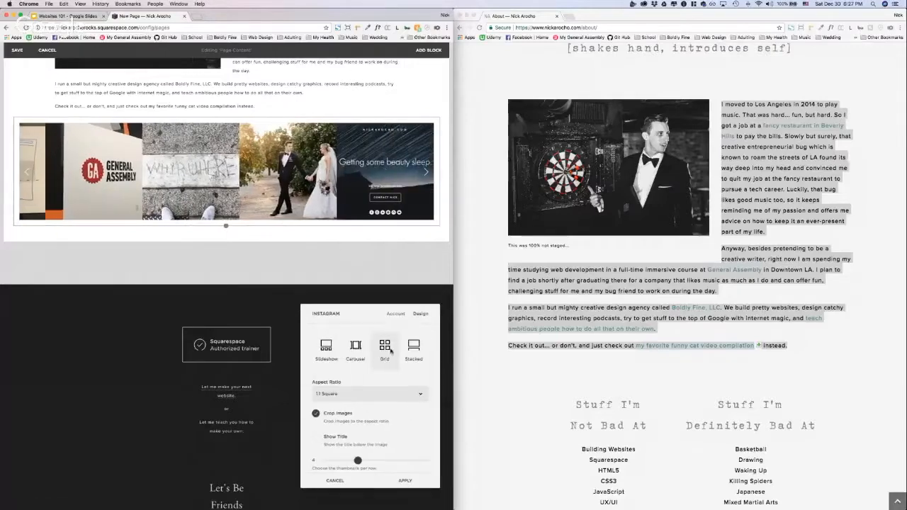
click(413, 347)
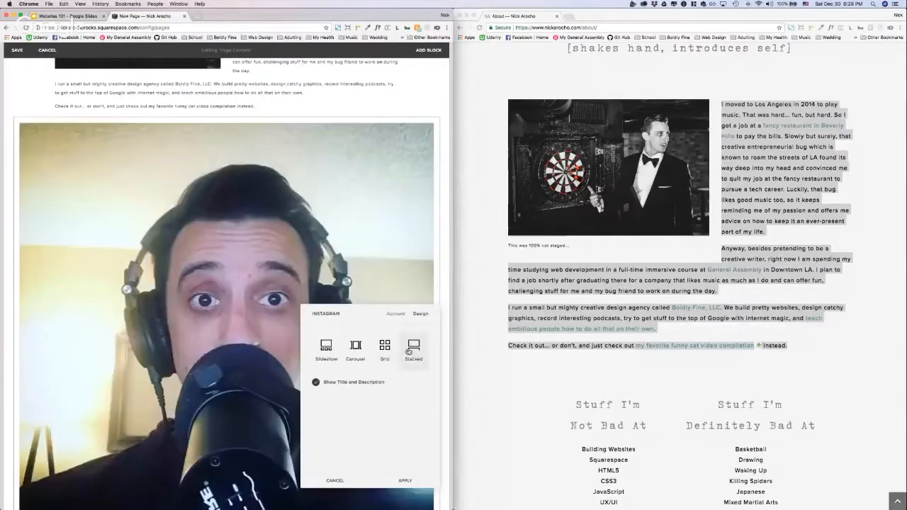
scroll(201, 304, down, 10)
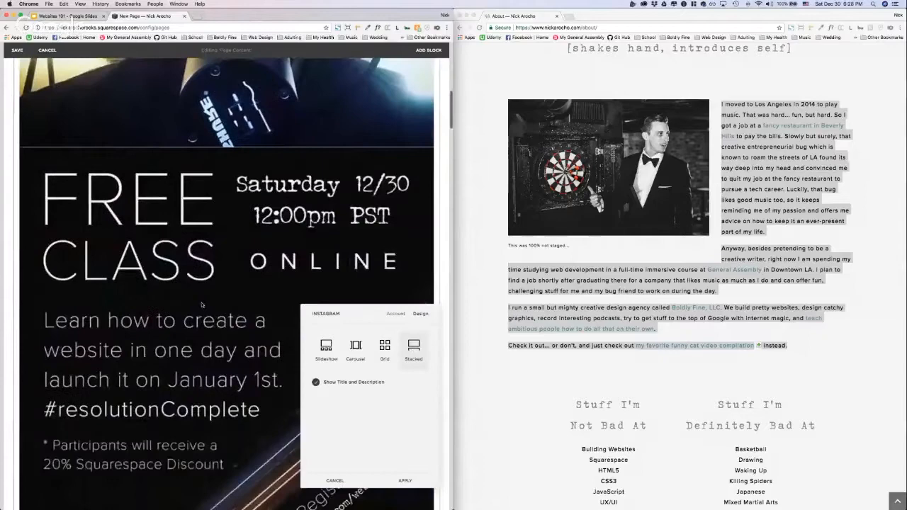
scroll(202, 304, down, 10)
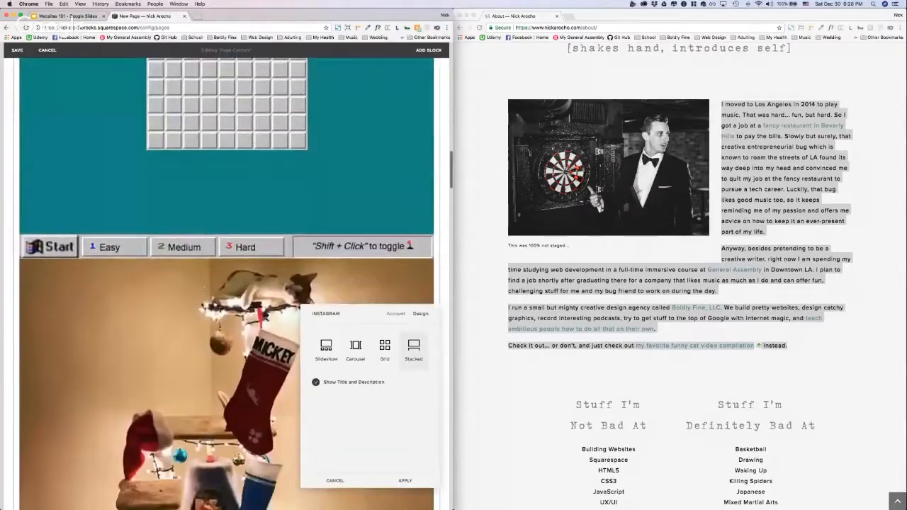
scroll(202, 304, up, 15)
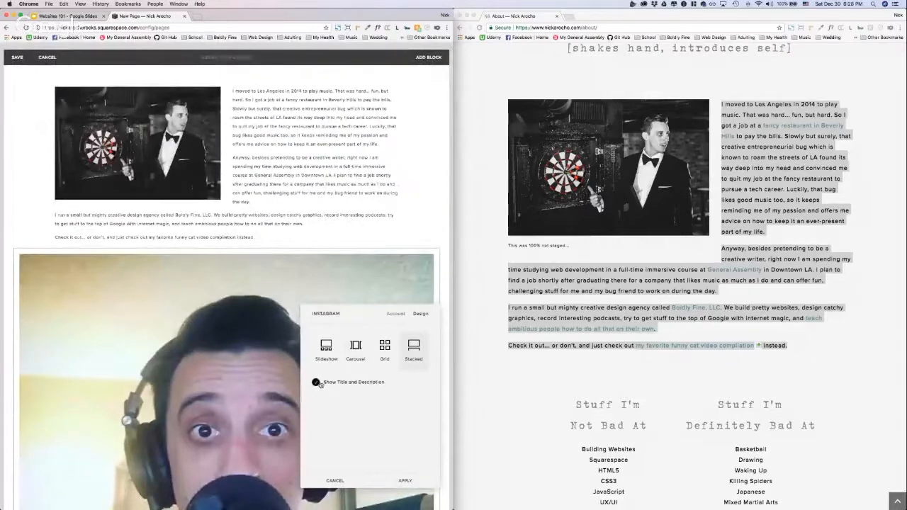
Change the Instagram block's layout to Grid
click(395, 313)
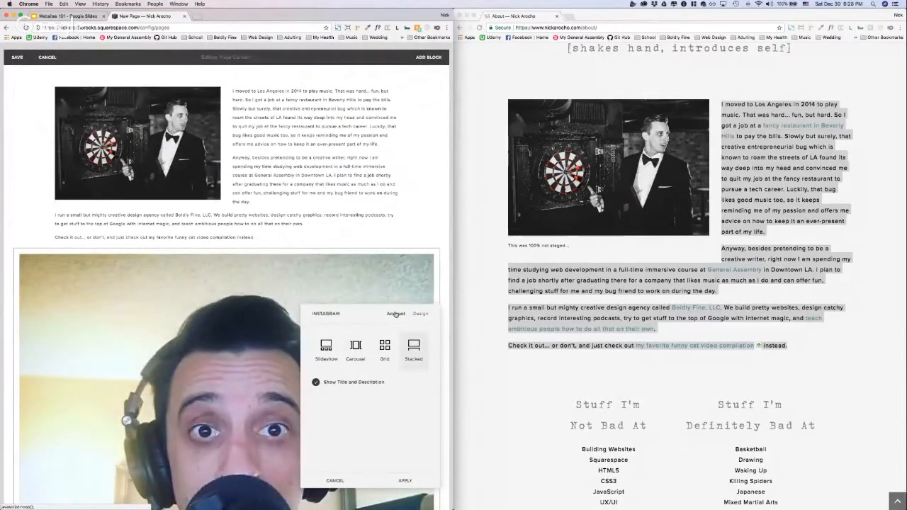
click(420, 315)
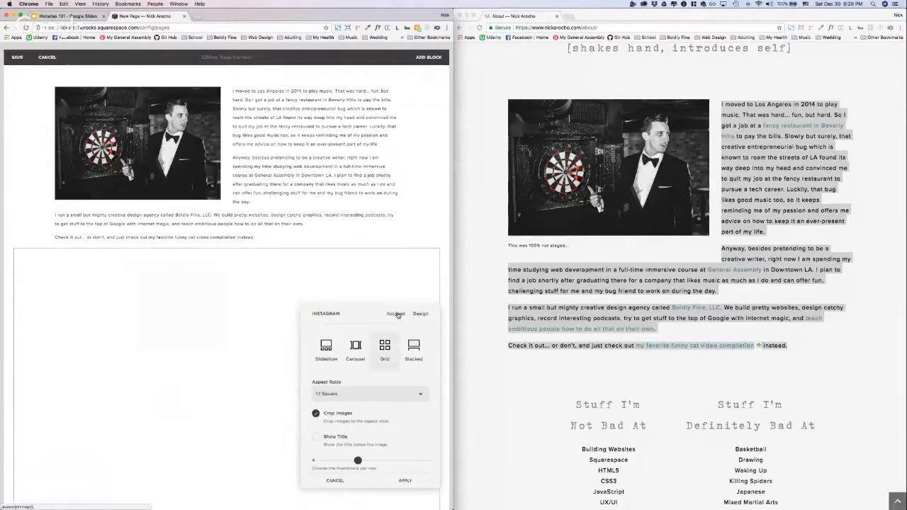
scroll(263, 274, down, 1)
scroll(264, 274, down, 3)
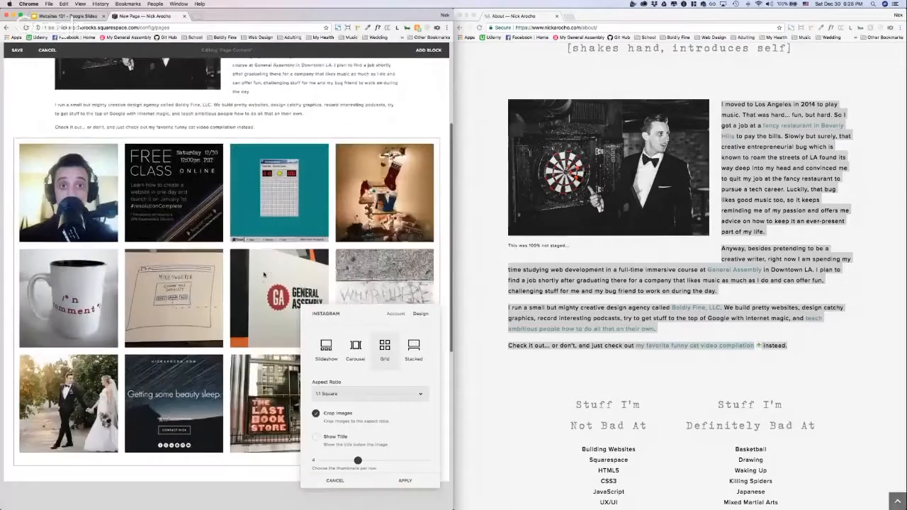
Enable search on the Instagram feed, filter it by #crazycats, and apply
click(395, 313)
scroll(245, 246, down, 3)
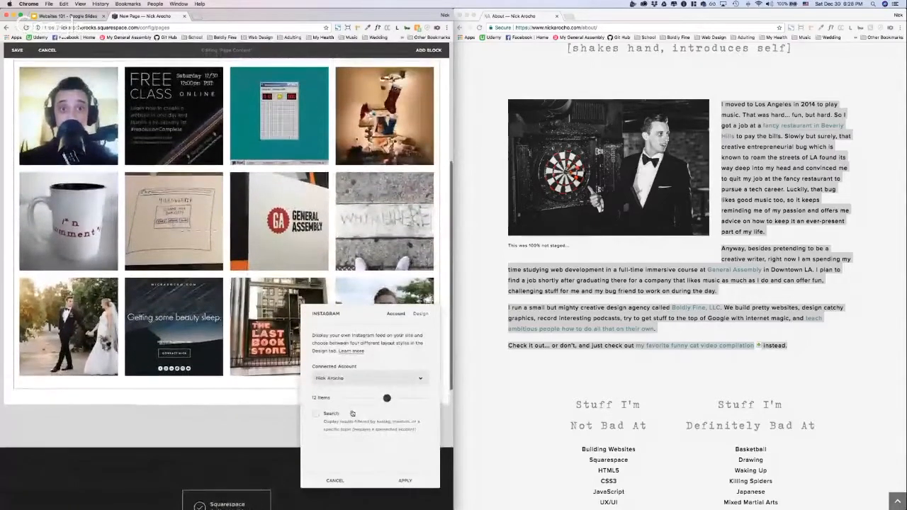
click(316, 414)
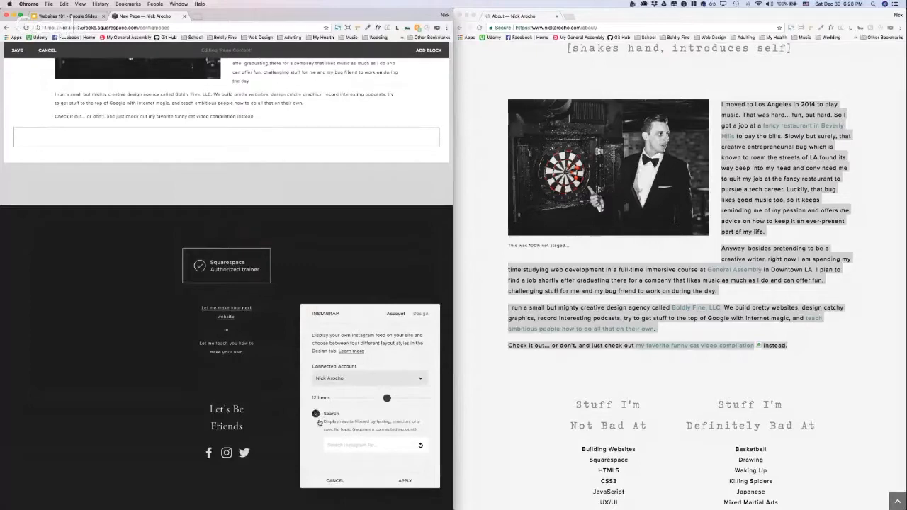
scroll(248, 356, up, 3)
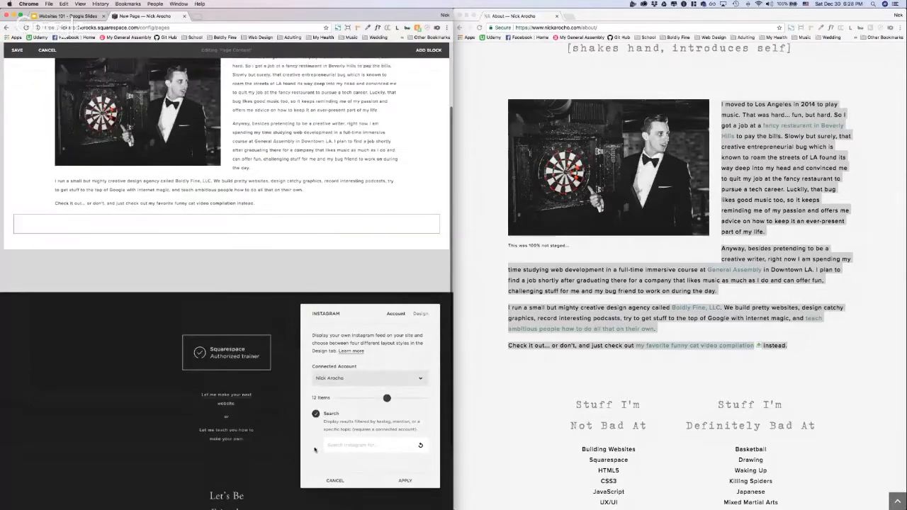
click(341, 446)
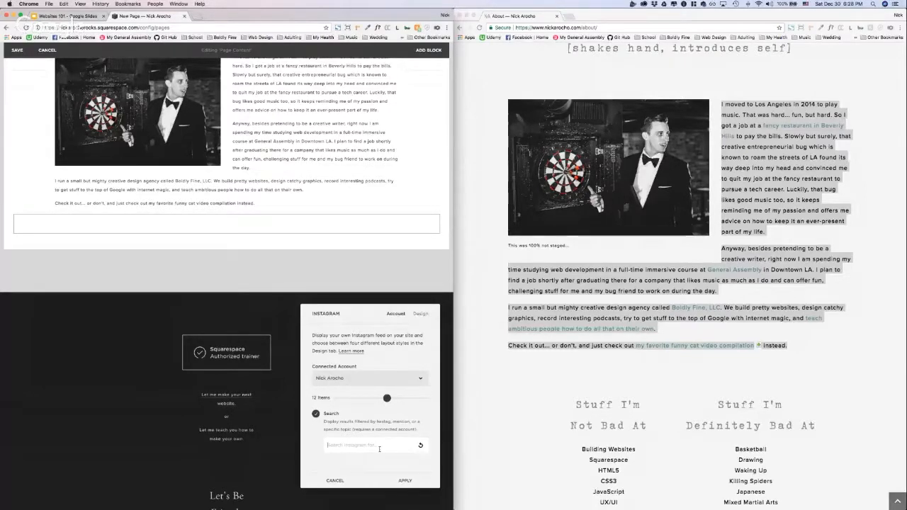
text(a)
key(BackSpace)
click(331, 444)
text(crazycats)
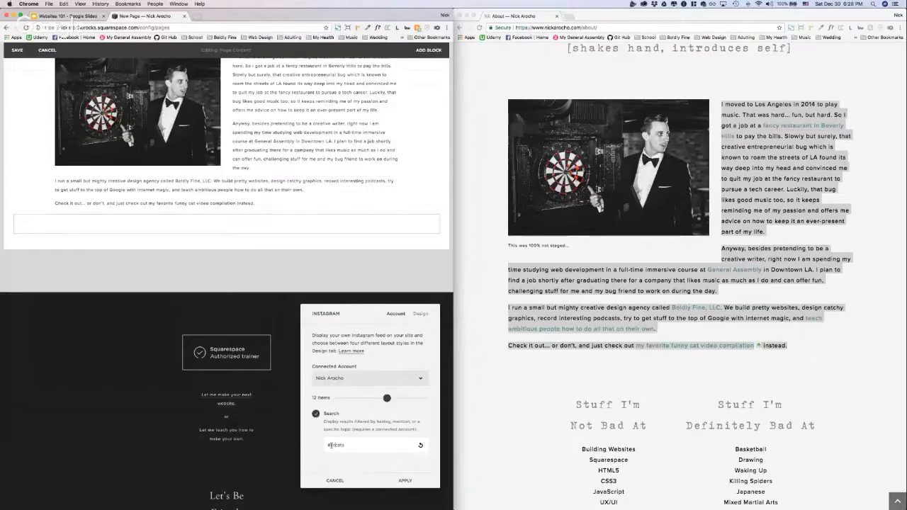
click(402, 480)
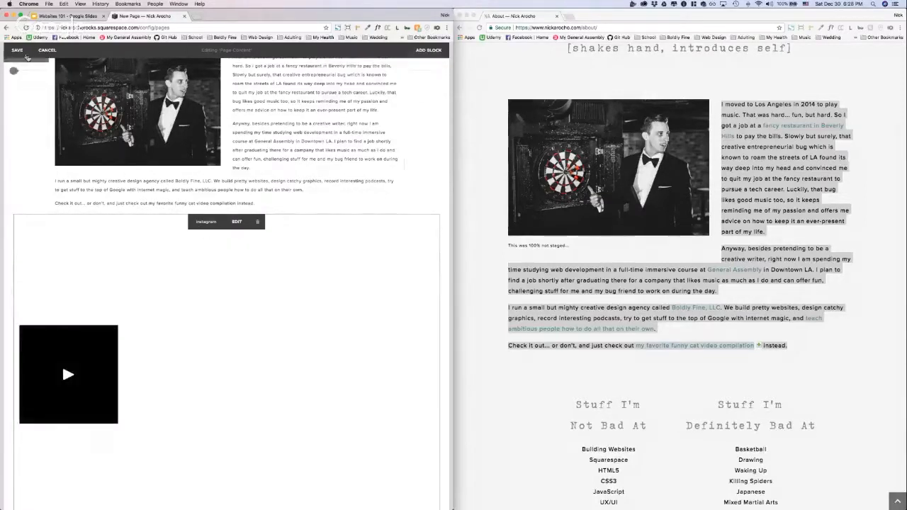
Save the page edits and reload the browser tab
click(18, 49)
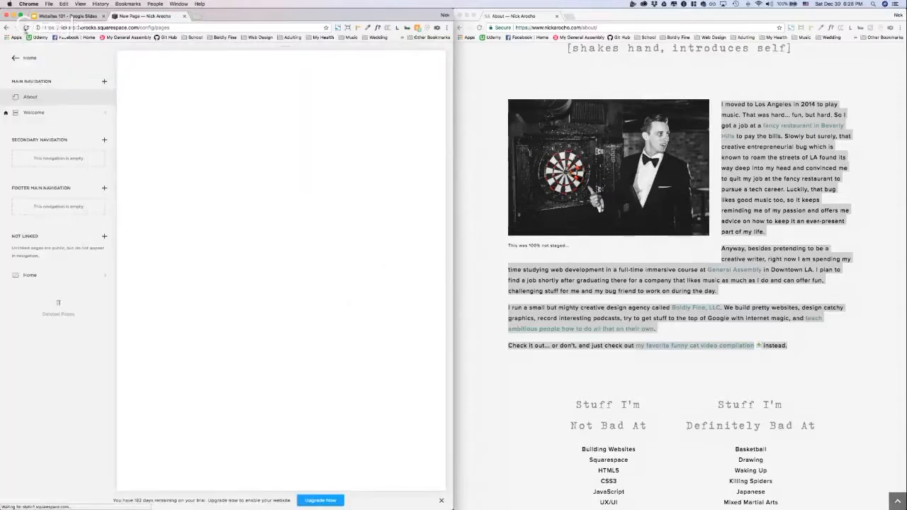
click(26, 27)
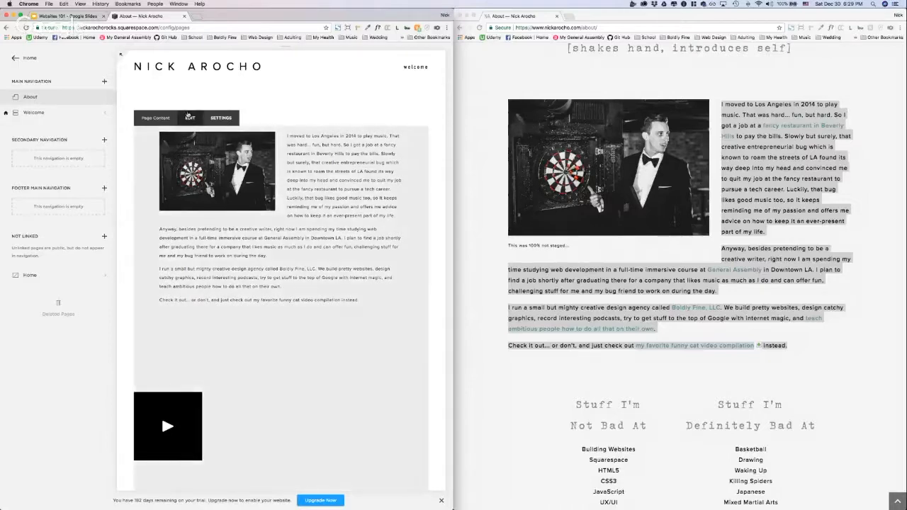
Open the About page editor, review the filtered Instagram grid, and save the page
click(188, 117)
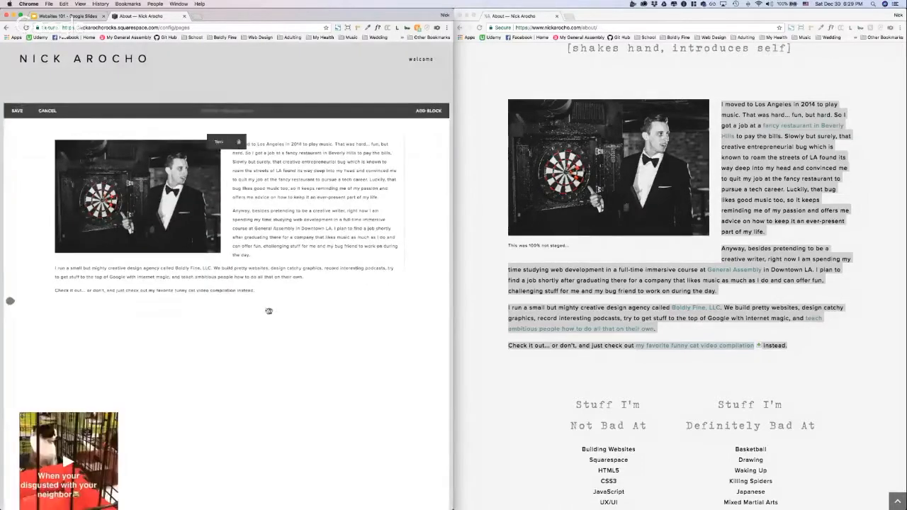
scroll(268, 265, down, 1)
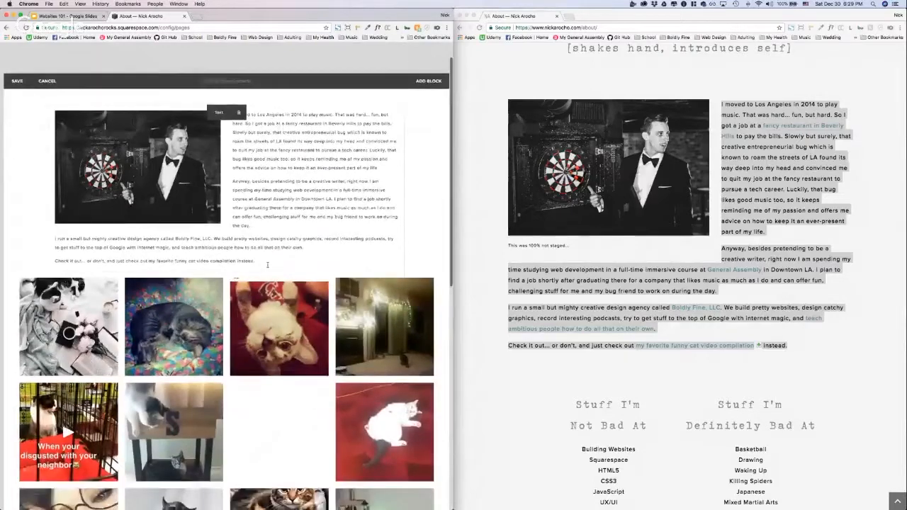
scroll(267, 265, down, 5)
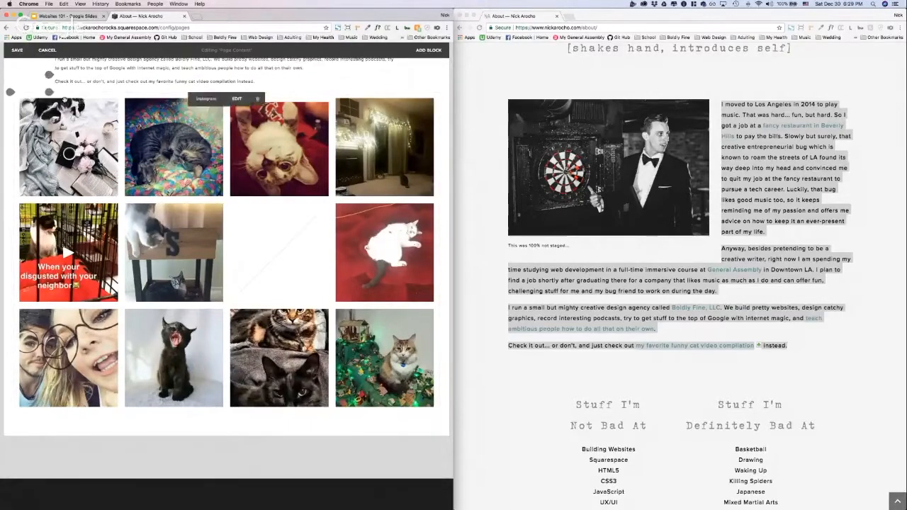
mouse_move(11, 93)
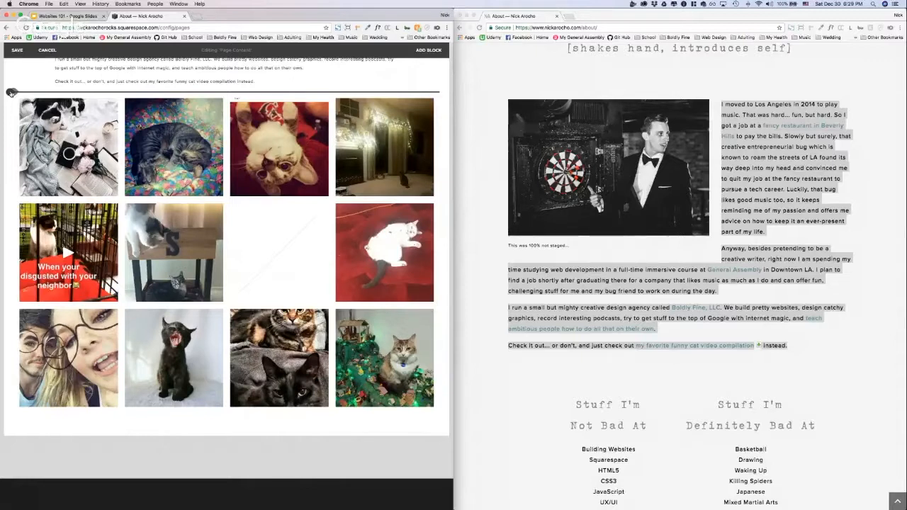
mouse_move(90, 130)
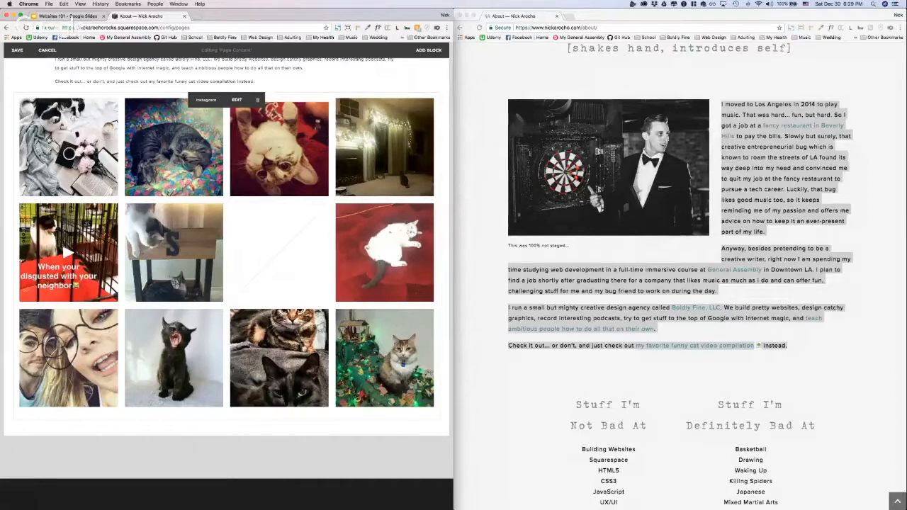
click(17, 50)
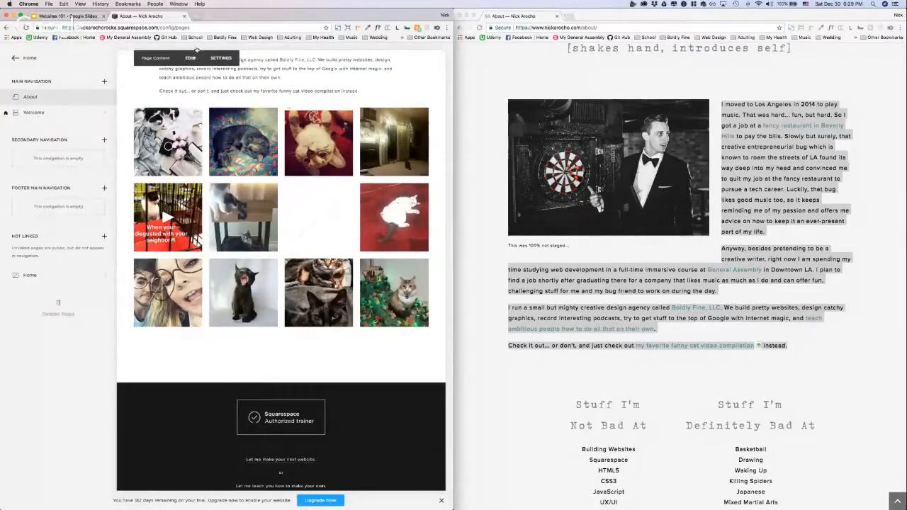
Open the page editor and insert a Twitter block below the Instagram grid
click(189, 59)
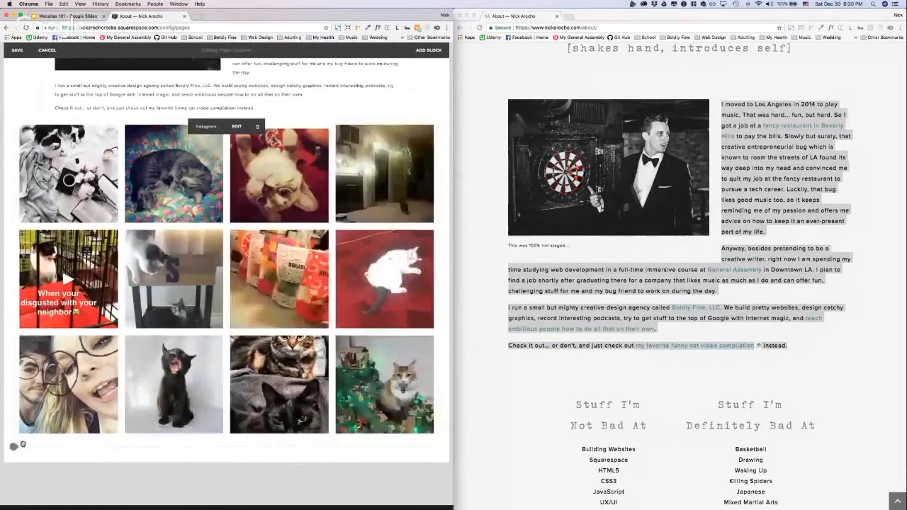
click(14, 447)
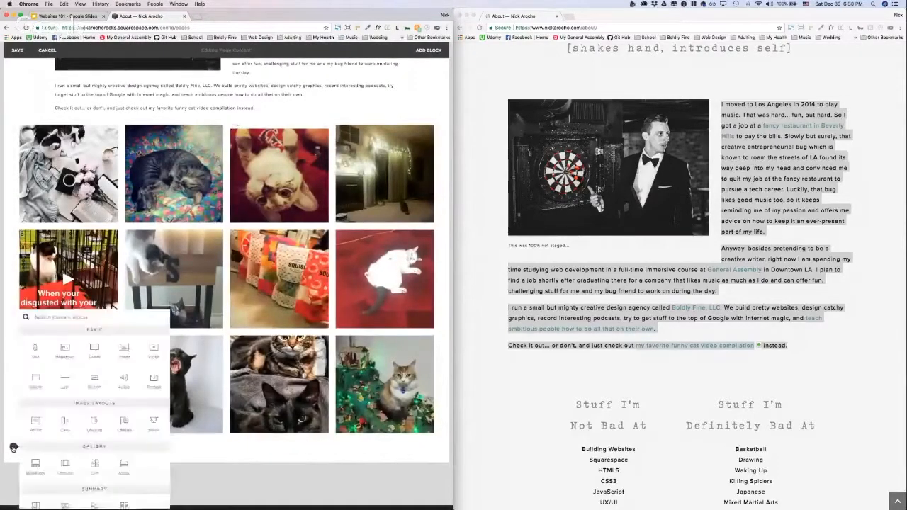
scroll(78, 410, down, 10)
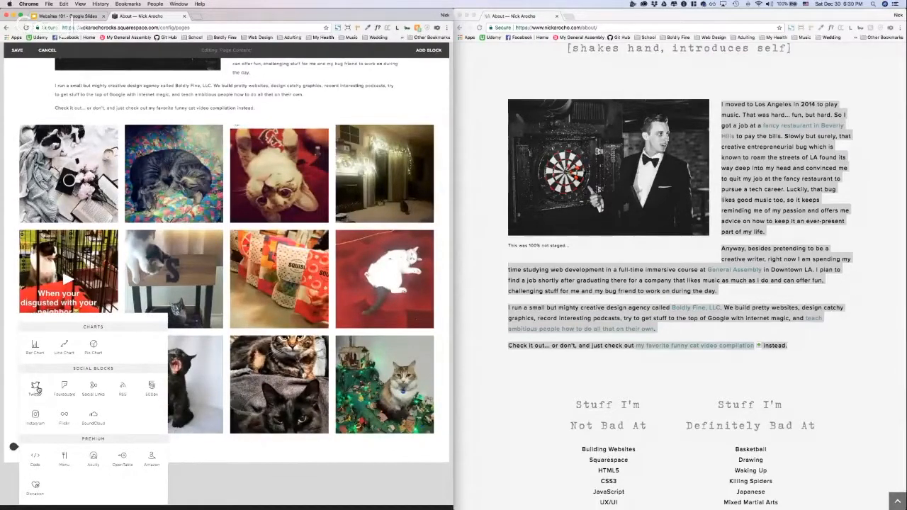
click(35, 386)
scroll(238, 369, down, 2)
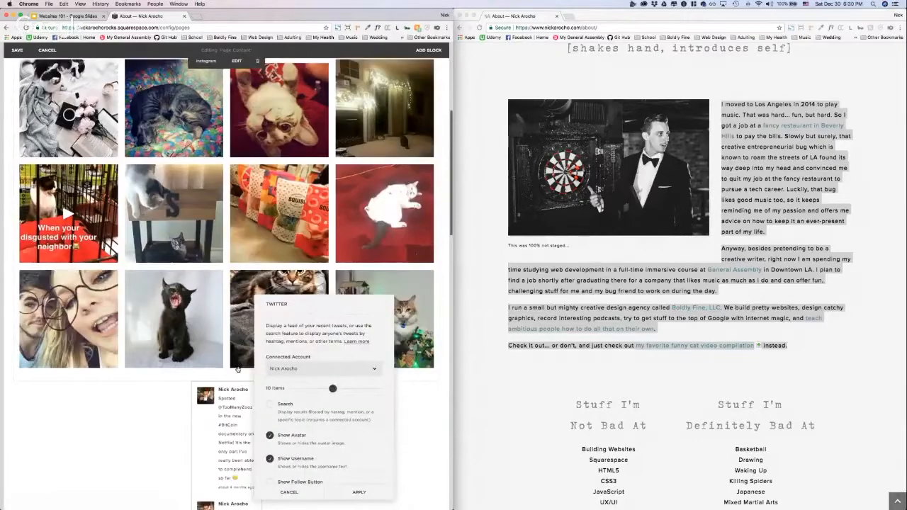
Increase the Twitter feed to 13 items
scroll(238, 369, down, 5)
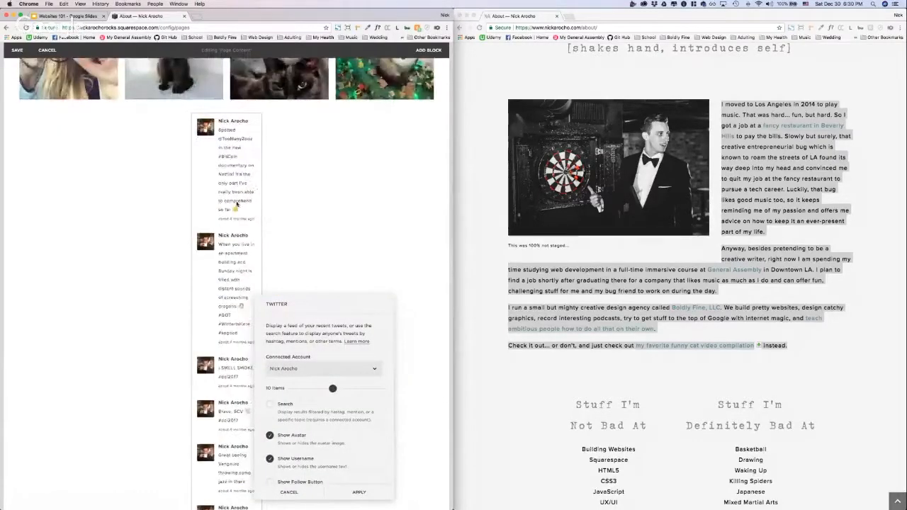
scroll(237, 204, up, 2)
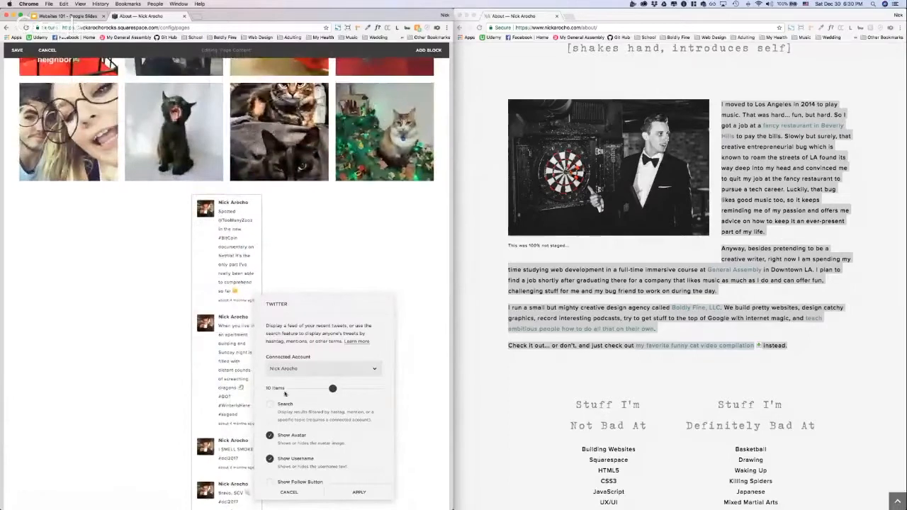
drag(333, 388, 341, 391)
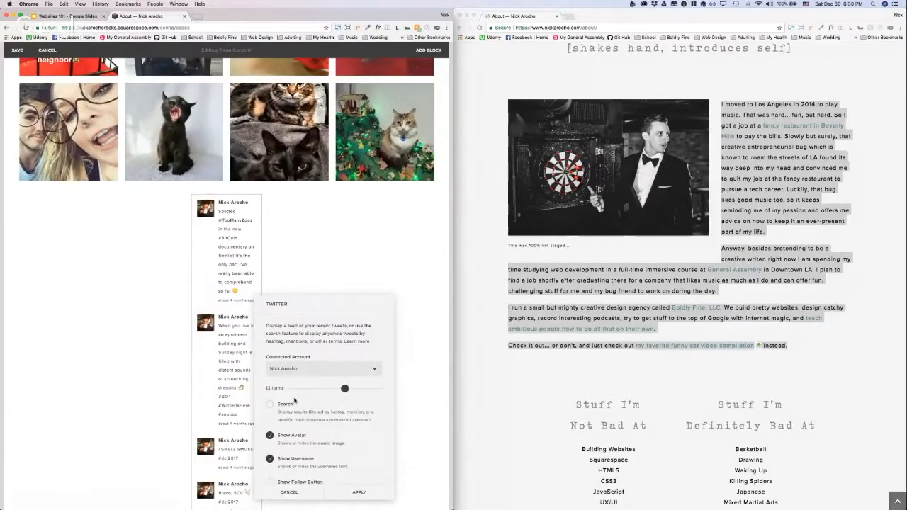
Enable search on the Twitter feed, filter it by 2017fails, and apply
scroll(273, 396, down, 1)
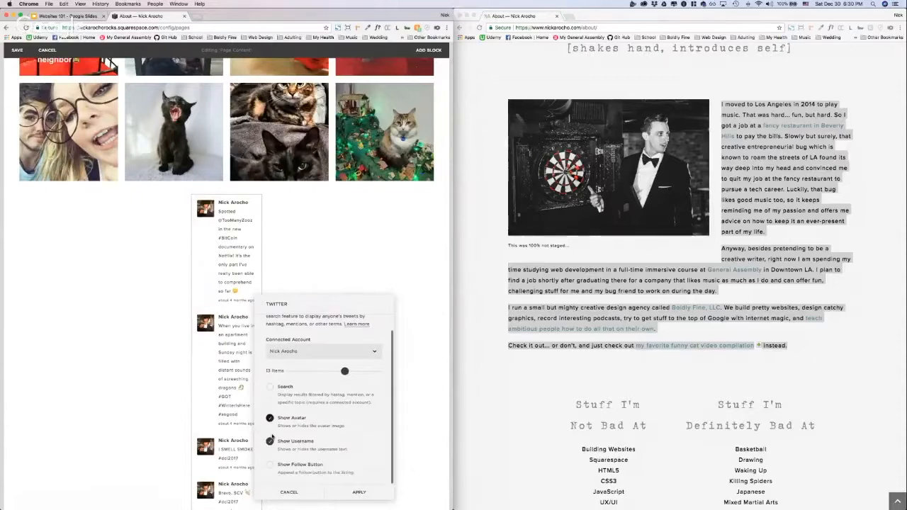
click(270, 388)
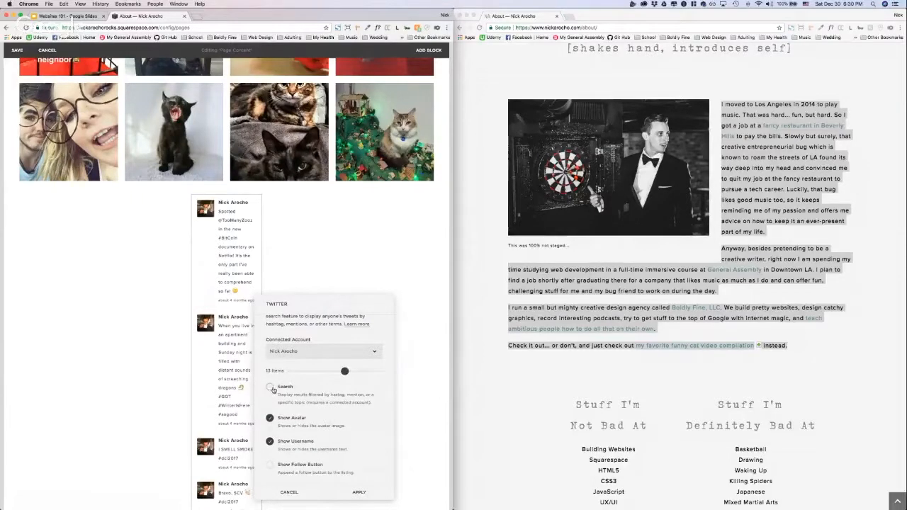
click(321, 418)
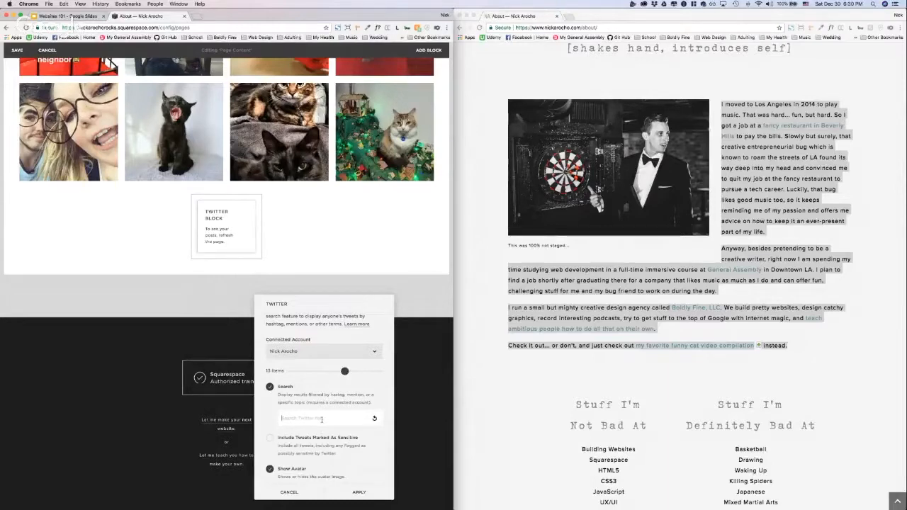
text(2017fails)
click(360, 492)
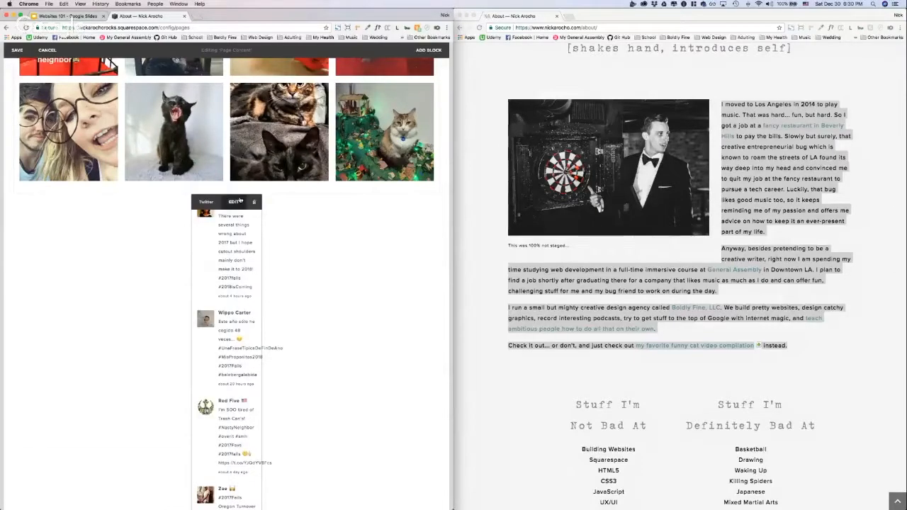
Reopen the Twitter block settings and scroll through the filtered tweets in the feed
click(236, 205)
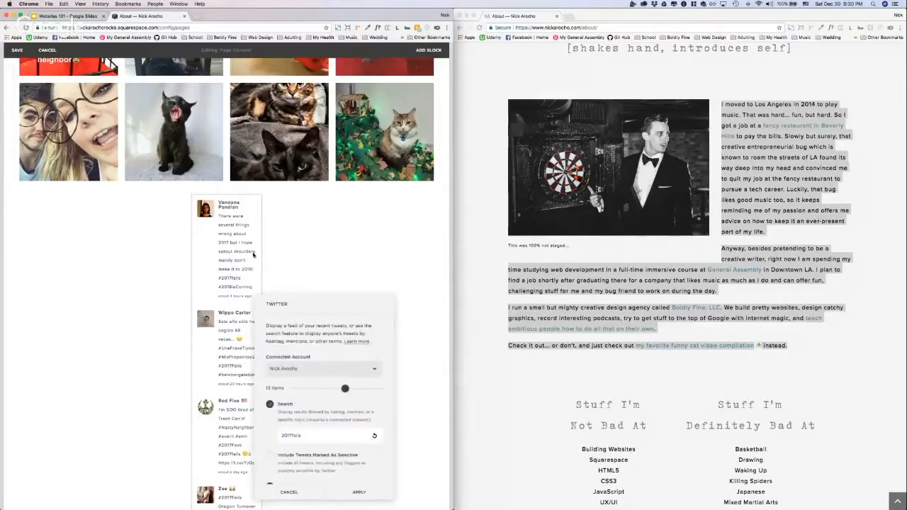
scroll(253, 251, down, 3)
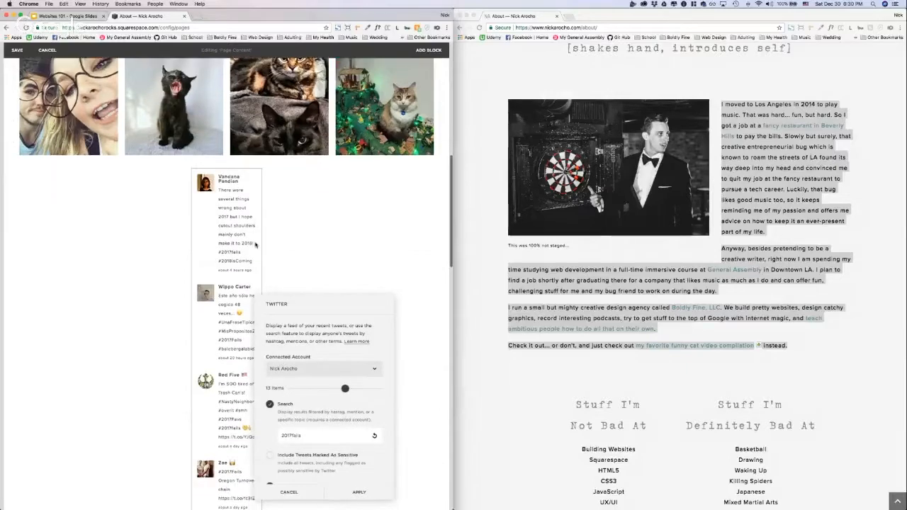
scroll(255, 244, down, 10)
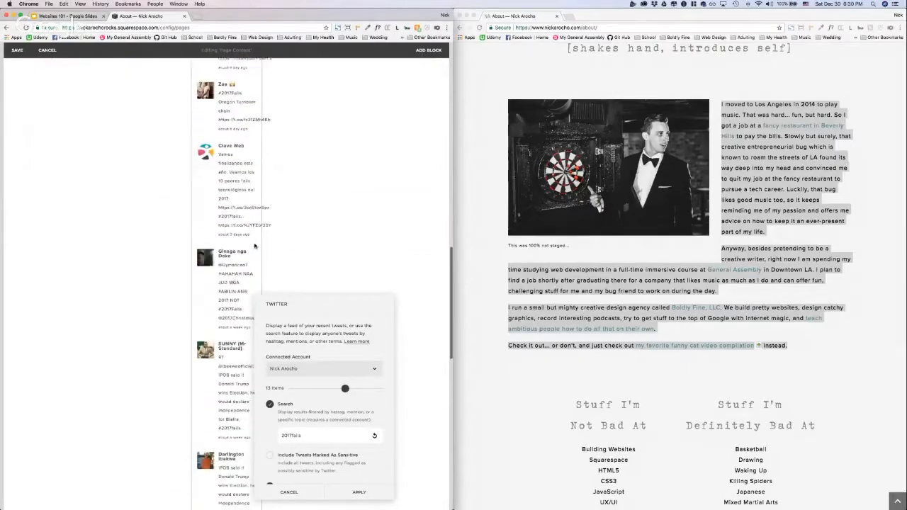
scroll(255, 246, down, 5)
scroll(255, 246, up, 10)
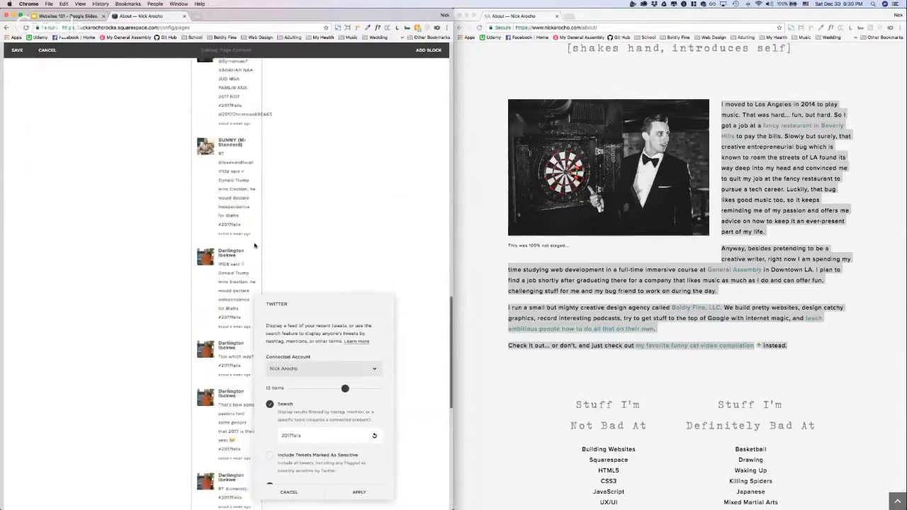
scroll(255, 245, up, 6)
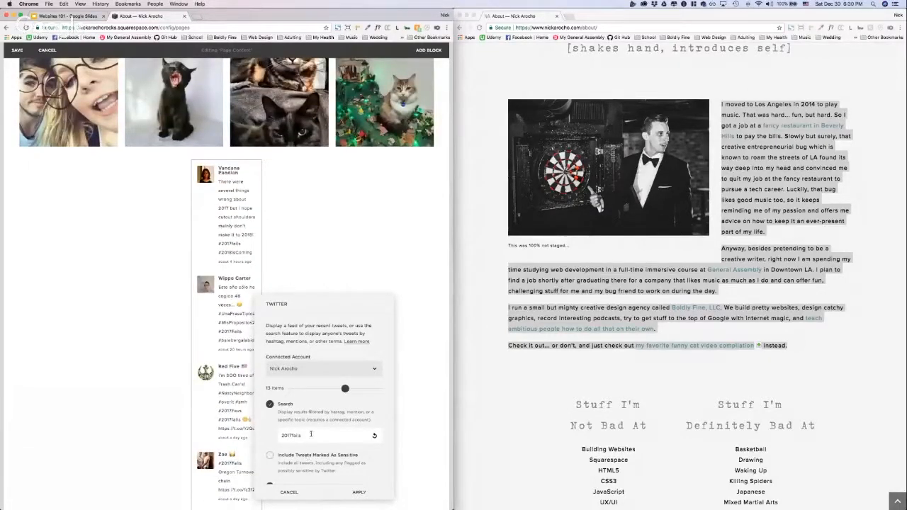
scroll(310, 433, down, 2)
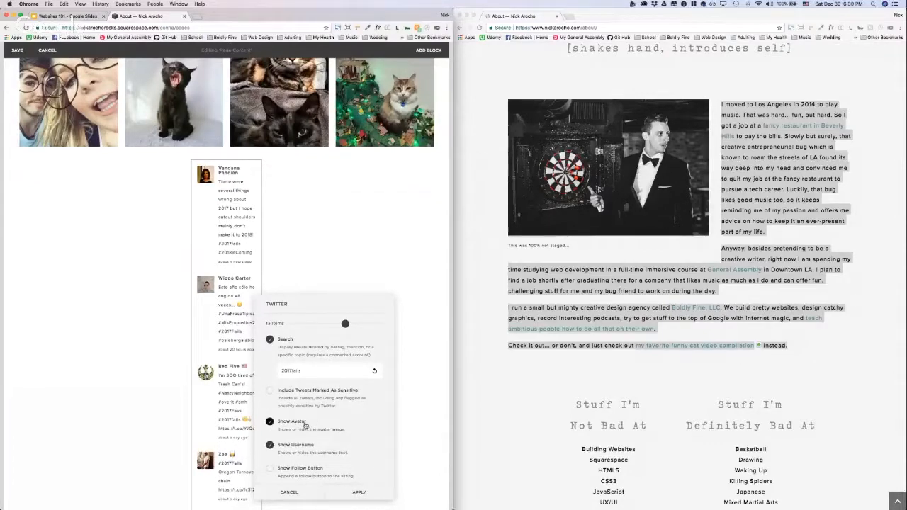
scroll(306, 427, down, 1)
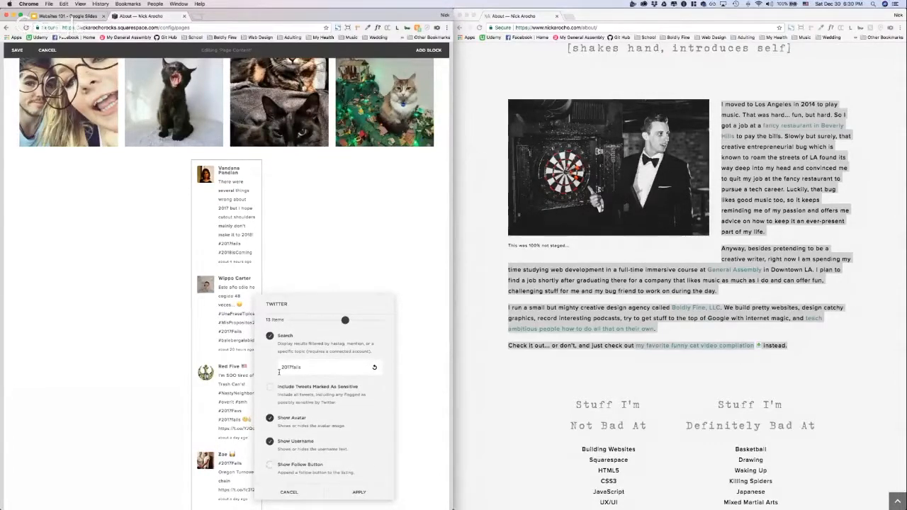
Turn off search on the Twitter feed, enable the follow button, and apply the settings
click(270, 336)
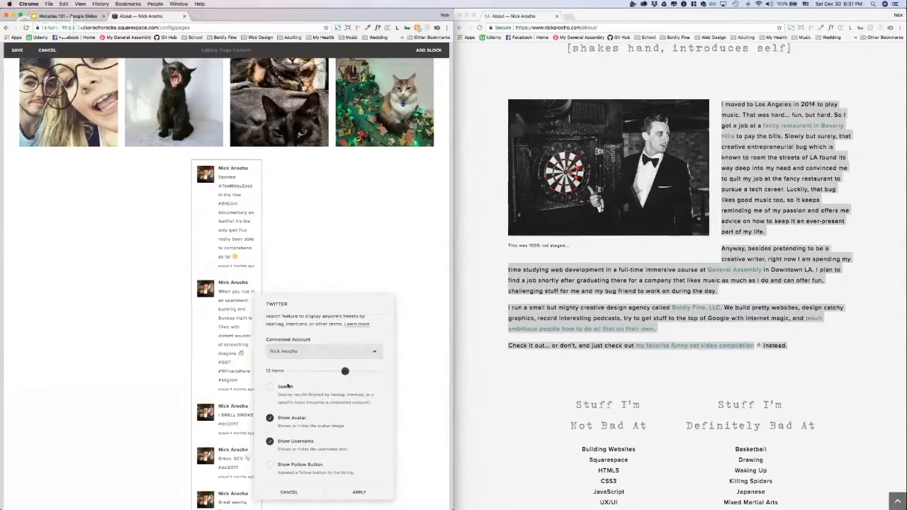
scroll(169, 312, down, 4)
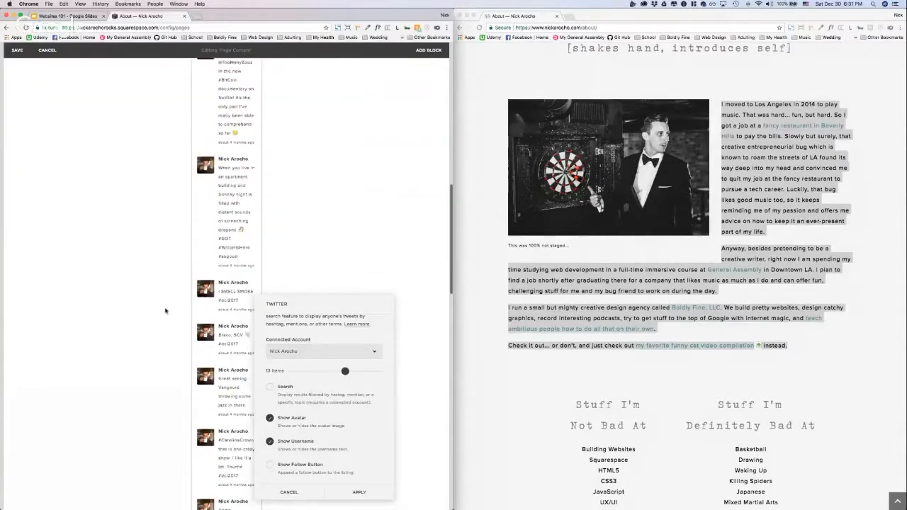
click(270, 464)
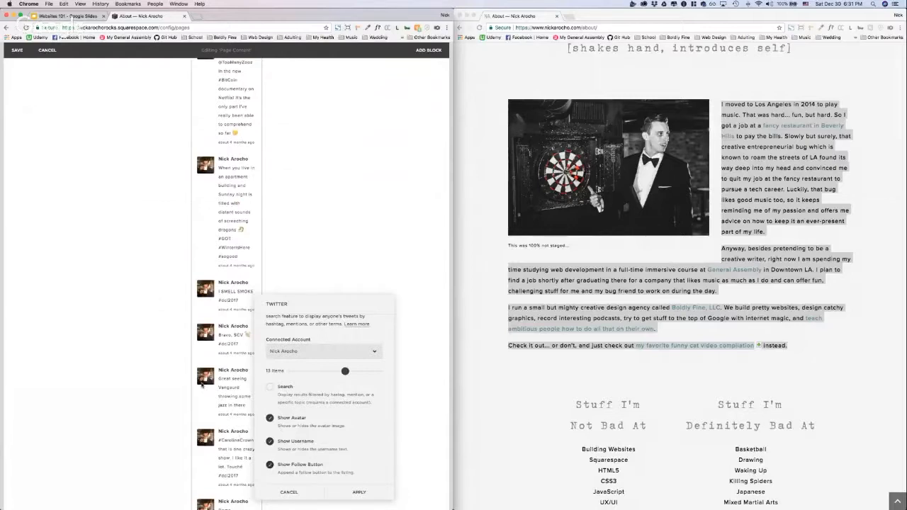
scroll(201, 385, down, 5)
scroll(201, 385, down, 10)
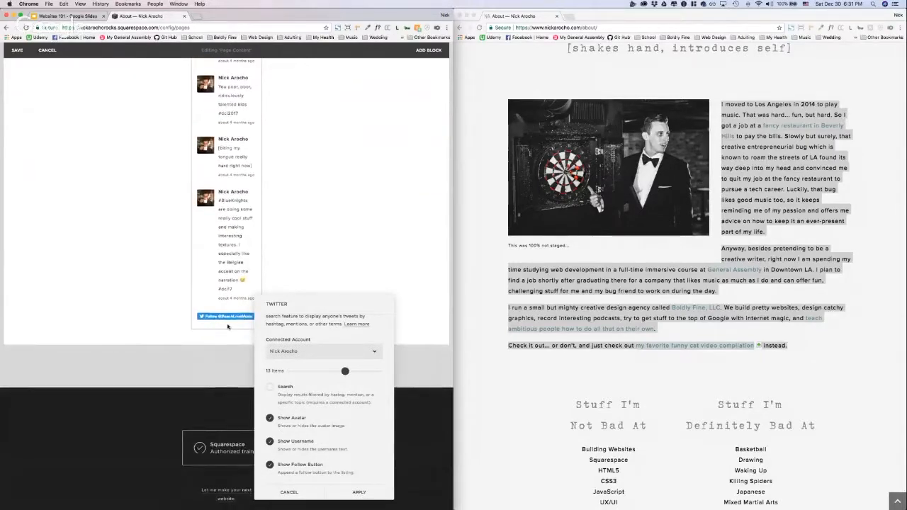
scroll(233, 326, up, 5)
scroll(233, 326, up, 10)
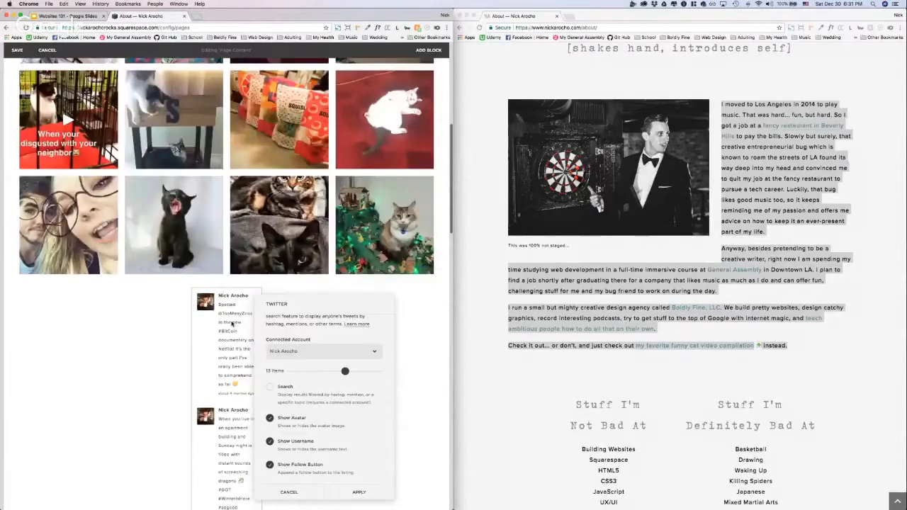
click(367, 493)
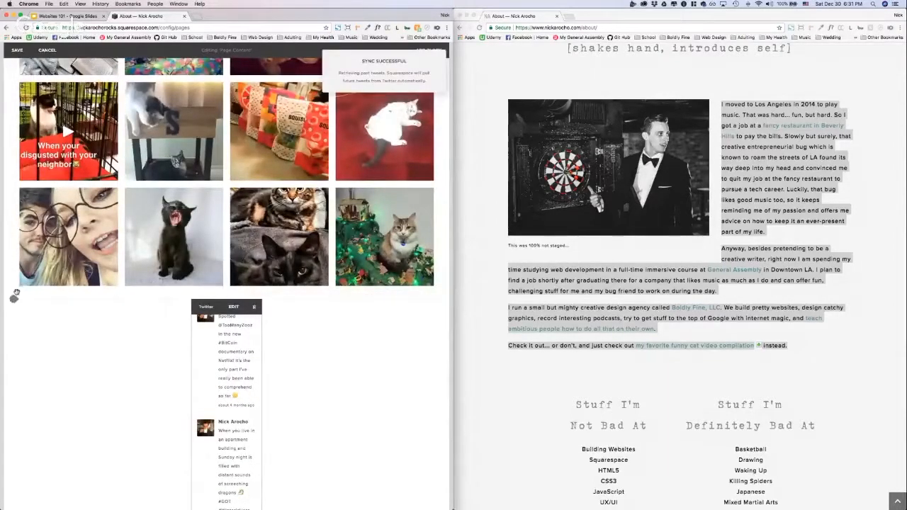
Insert a Button block between the Instagram grid and Twitter feed, labelled Follow plus the owner's Instagram handle
mouse_move(15, 299)
click(15, 300)
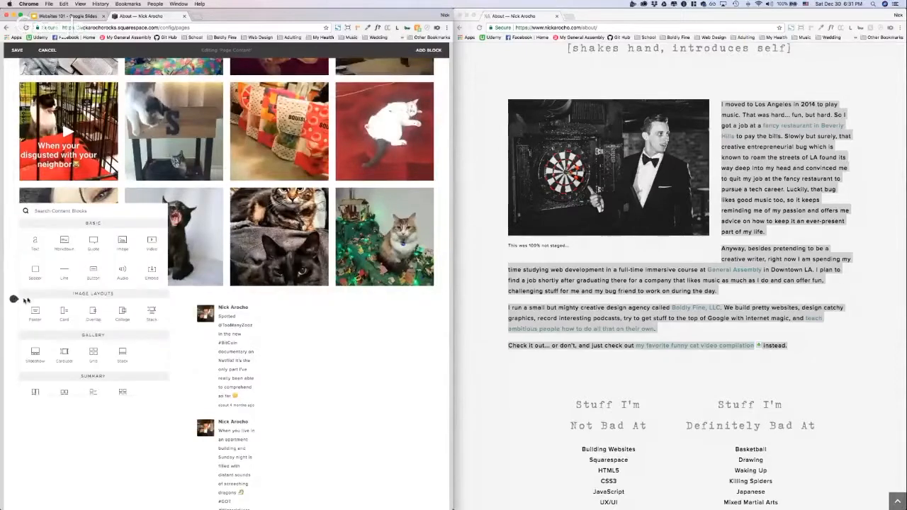
click(93, 273)
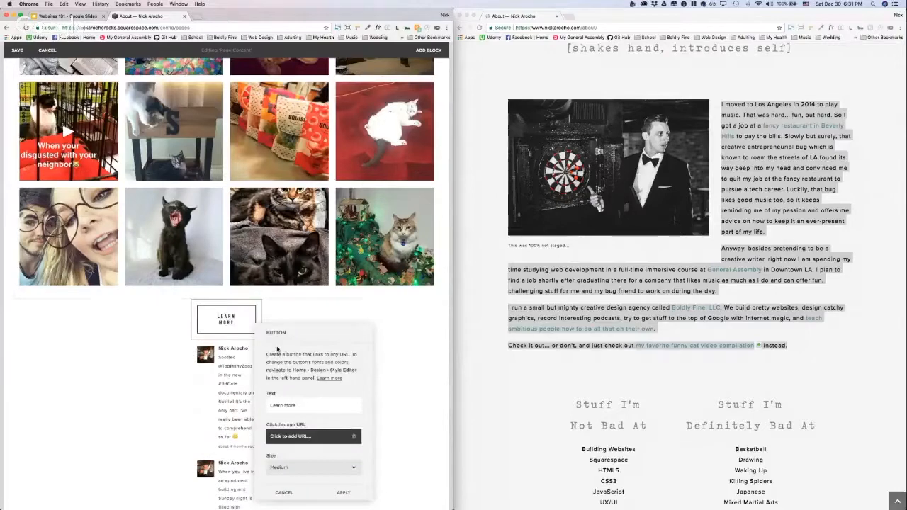
drag(312, 405, 251, 401)
text(Foll)
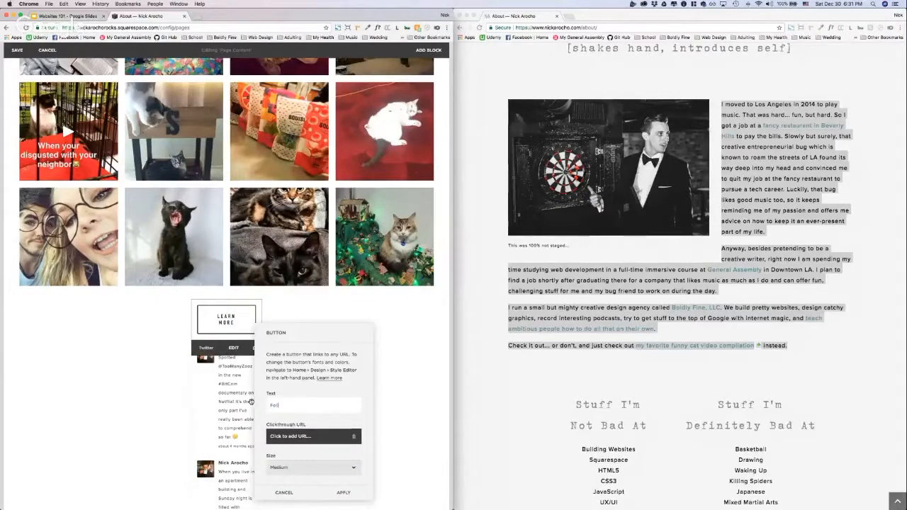
text(ow Nick)
key(BackSpace)
key(BackSpace)
key(BackSpace)
key(BackSpace)
key(BackSpace)
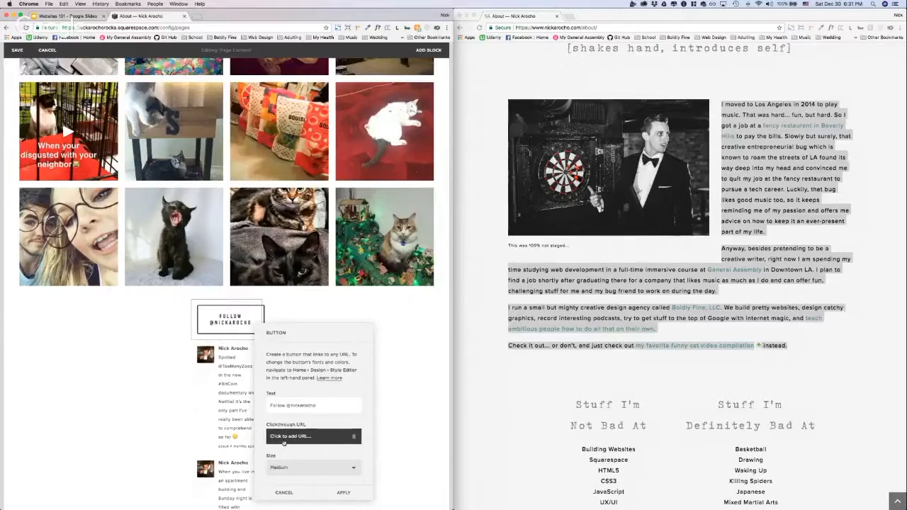
Link the button to the owner's instagram.com profile URL, apply, and save the page
click(295, 443)
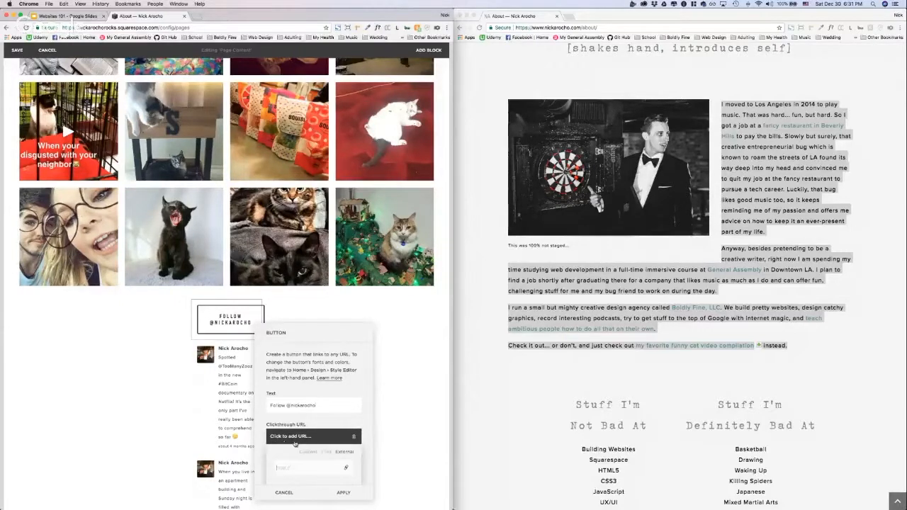
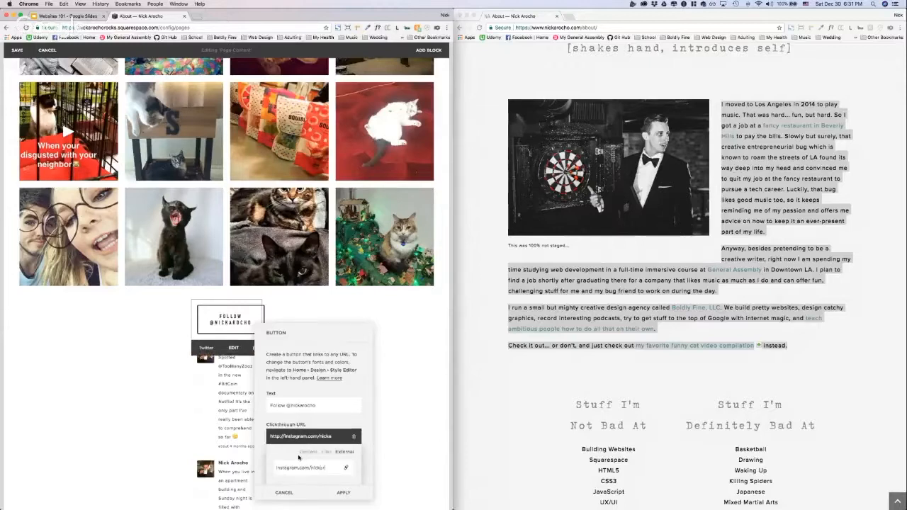
scroll(298, 455, down, 3)
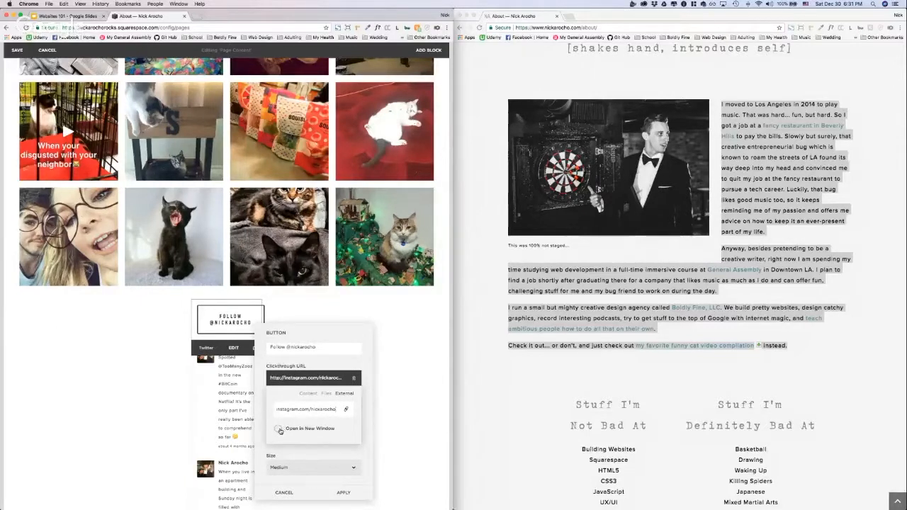
click(339, 493)
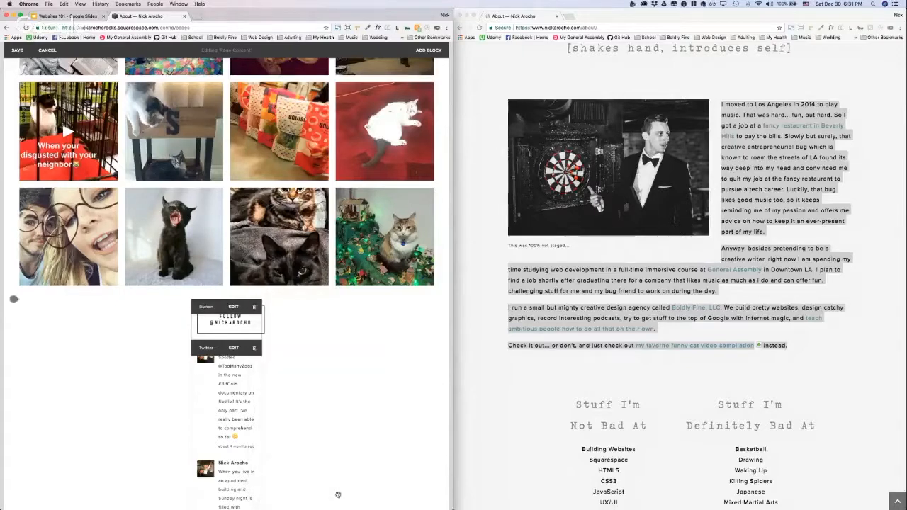
click(18, 50)
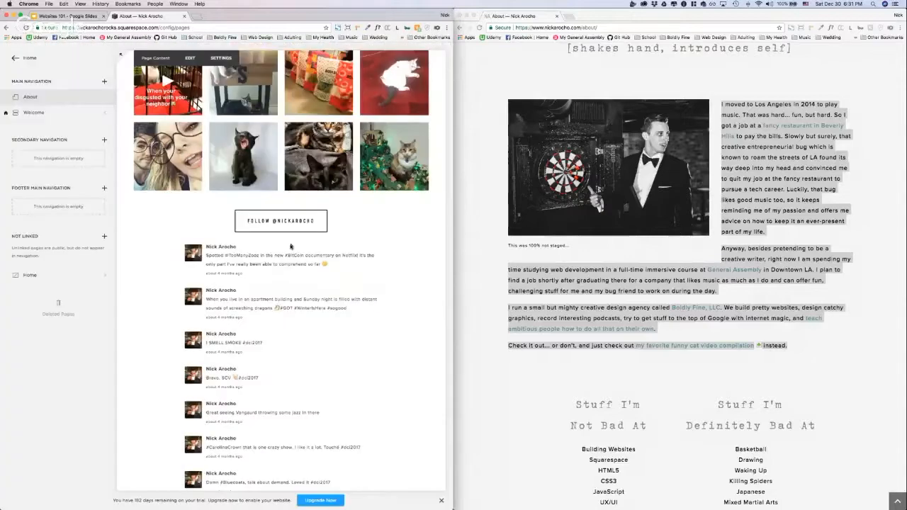
Test the Follow button by opening its linked Instagram profile, then return to the site editor tab
click(290, 222)
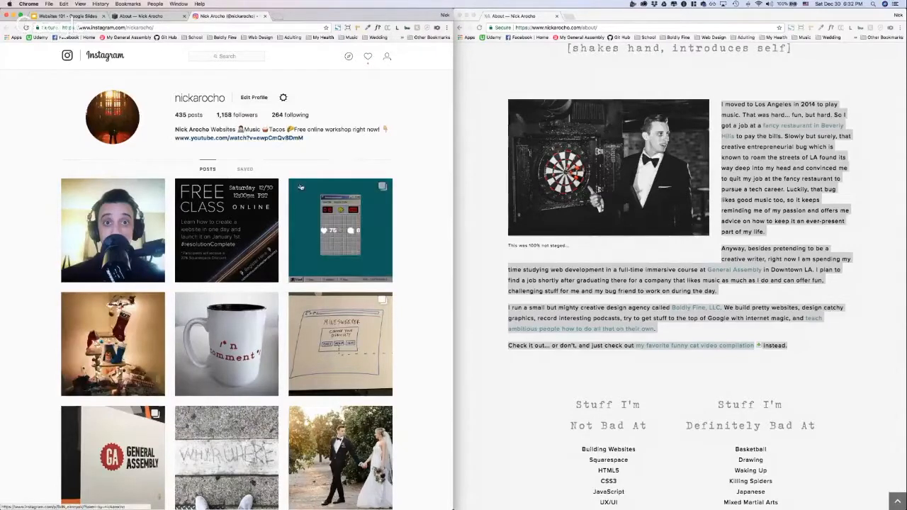
scroll(300, 186, down, 5)
scroll(296, 184, up, 5)
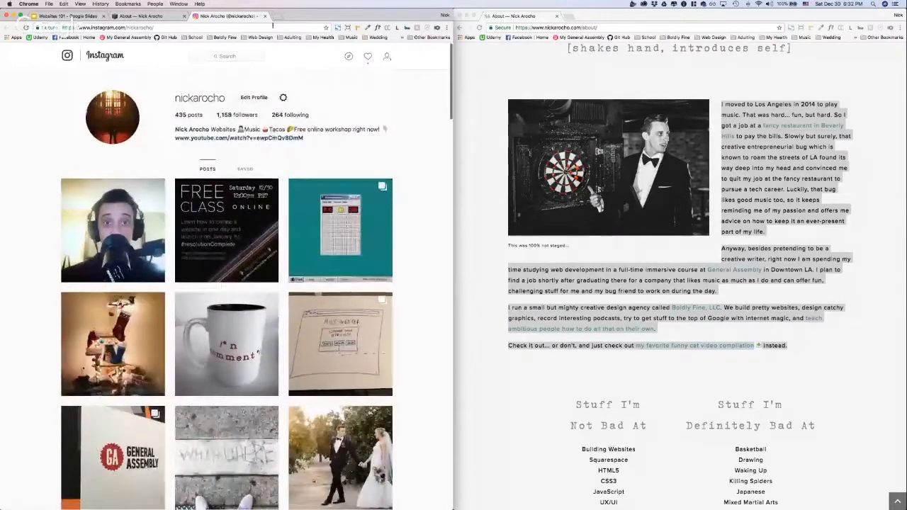
click(264, 16)
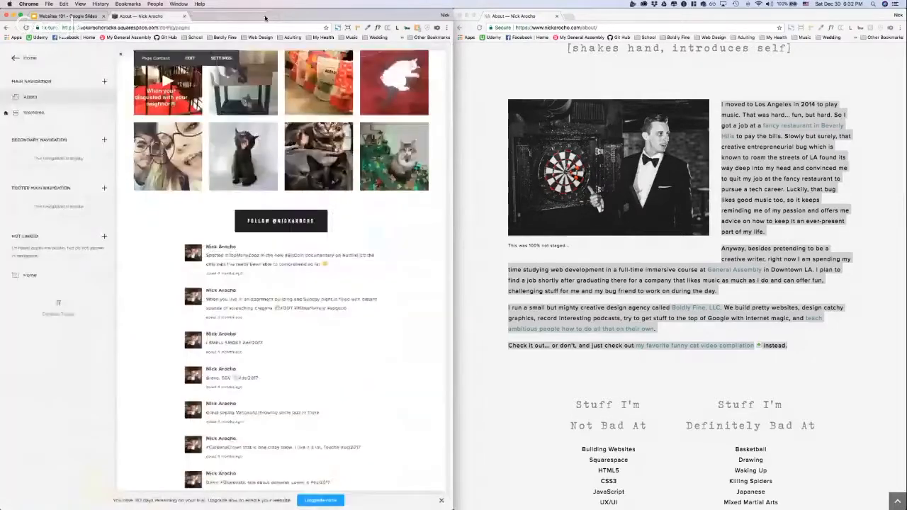